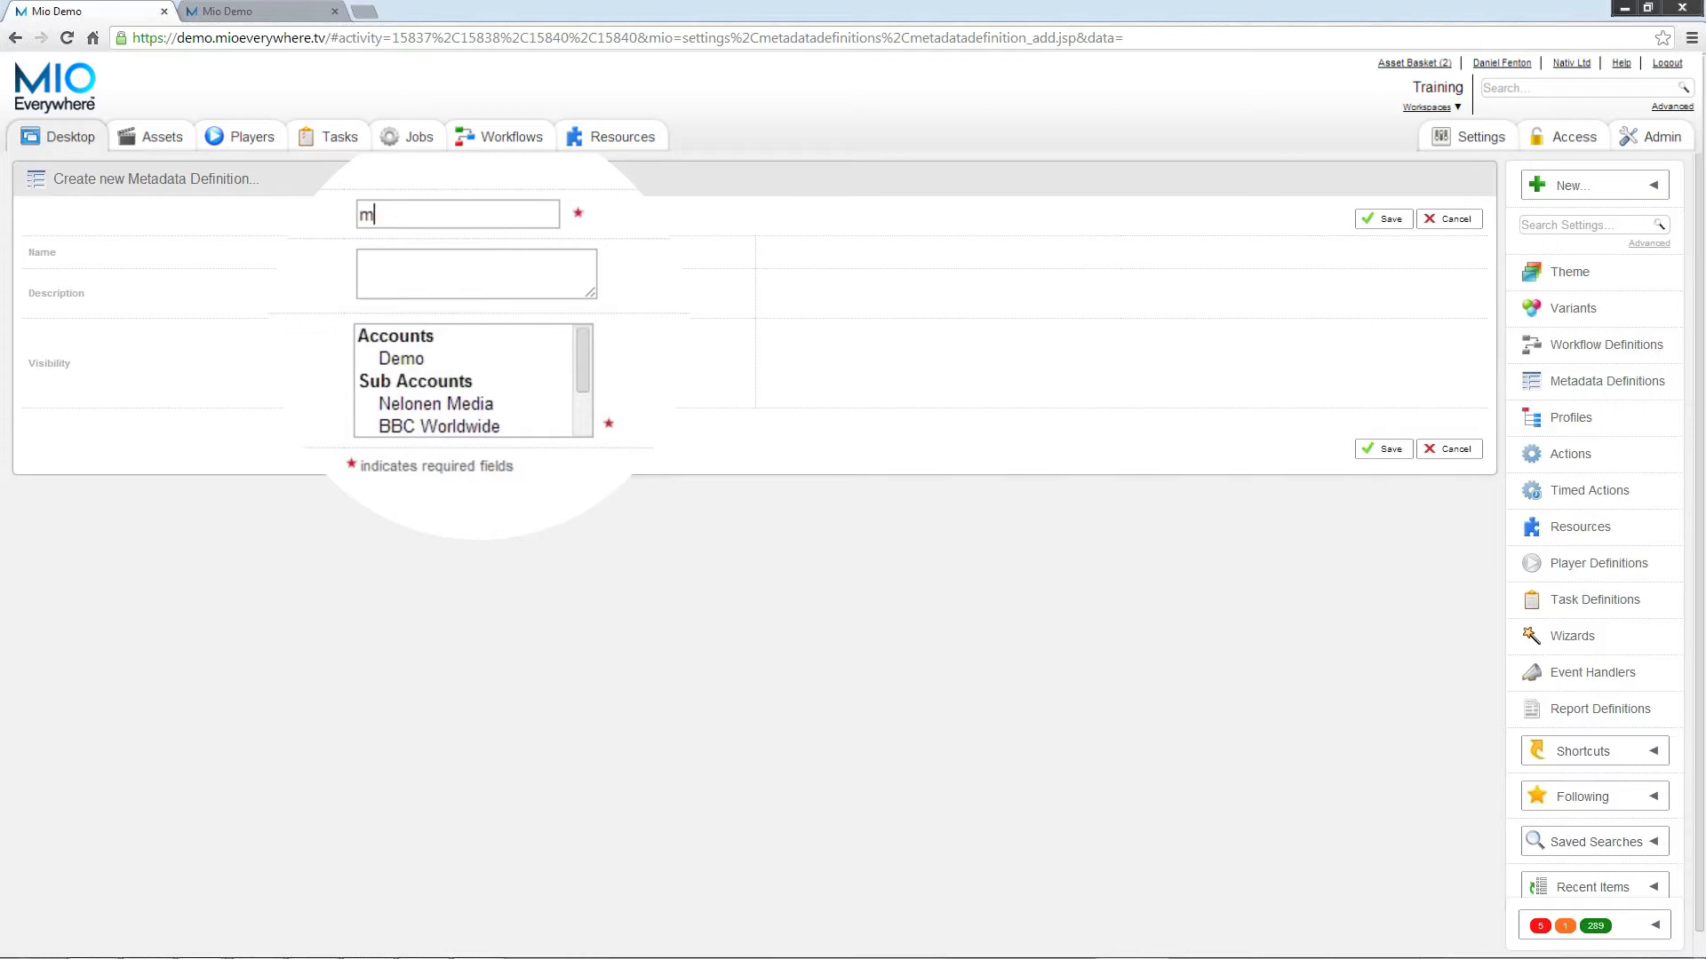
# - Name the new metadata definition metadatadefinitiontest, make it visible to Demo and Nelonen Media, and save it
pyautogui.write('tiontest')
pyautogui.click(399, 358)
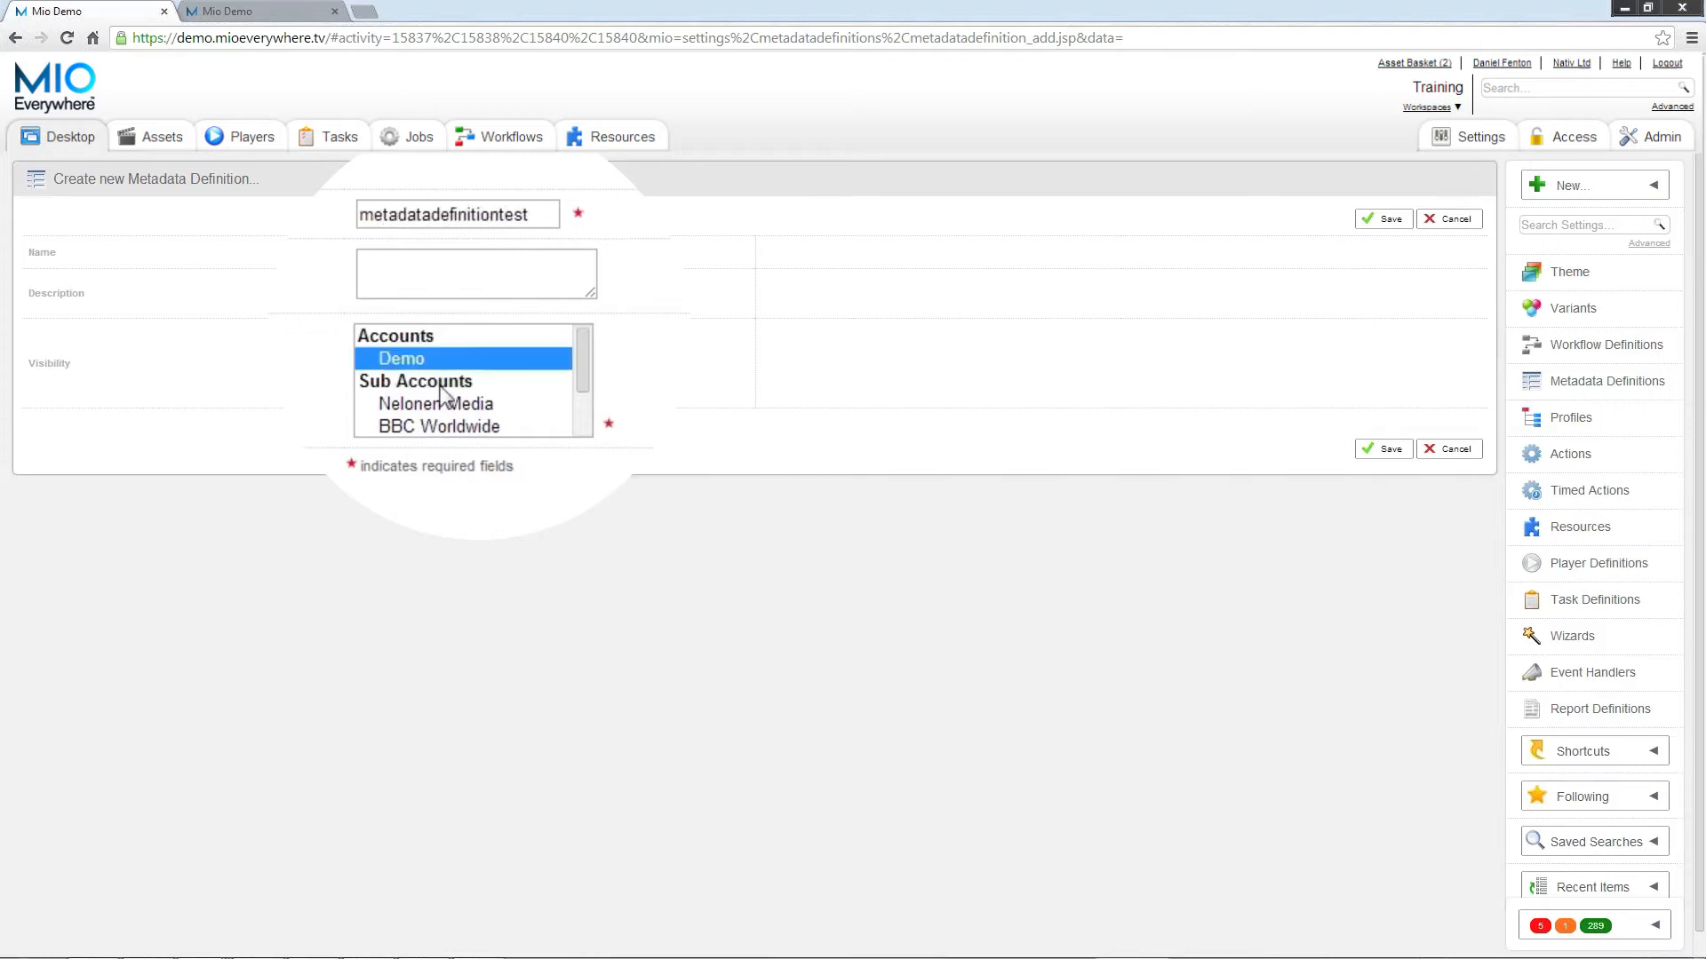
pyautogui.keyDown('ctrl'); pyautogui.click(444, 405); pyautogui.keyUp('ctrl')
pyautogui.click(1384, 451)
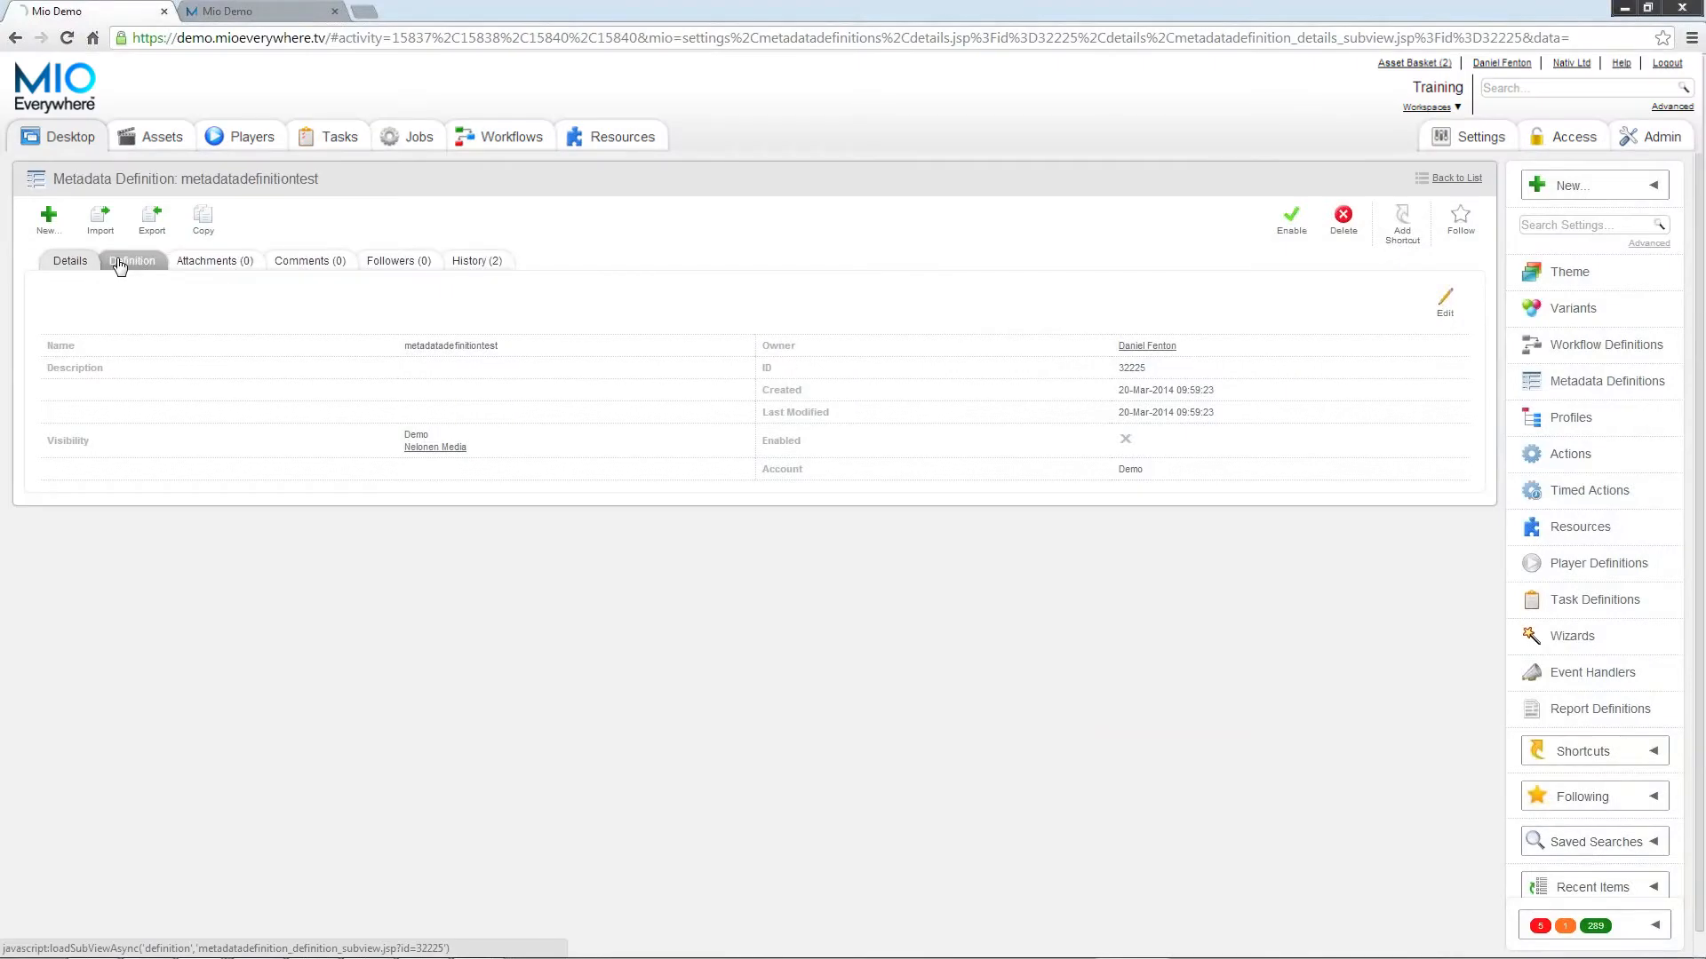
# - Open the definition editor for metadatadefinitiontest and expand the Primitives and Objects element groups
pyautogui.click(120, 263)
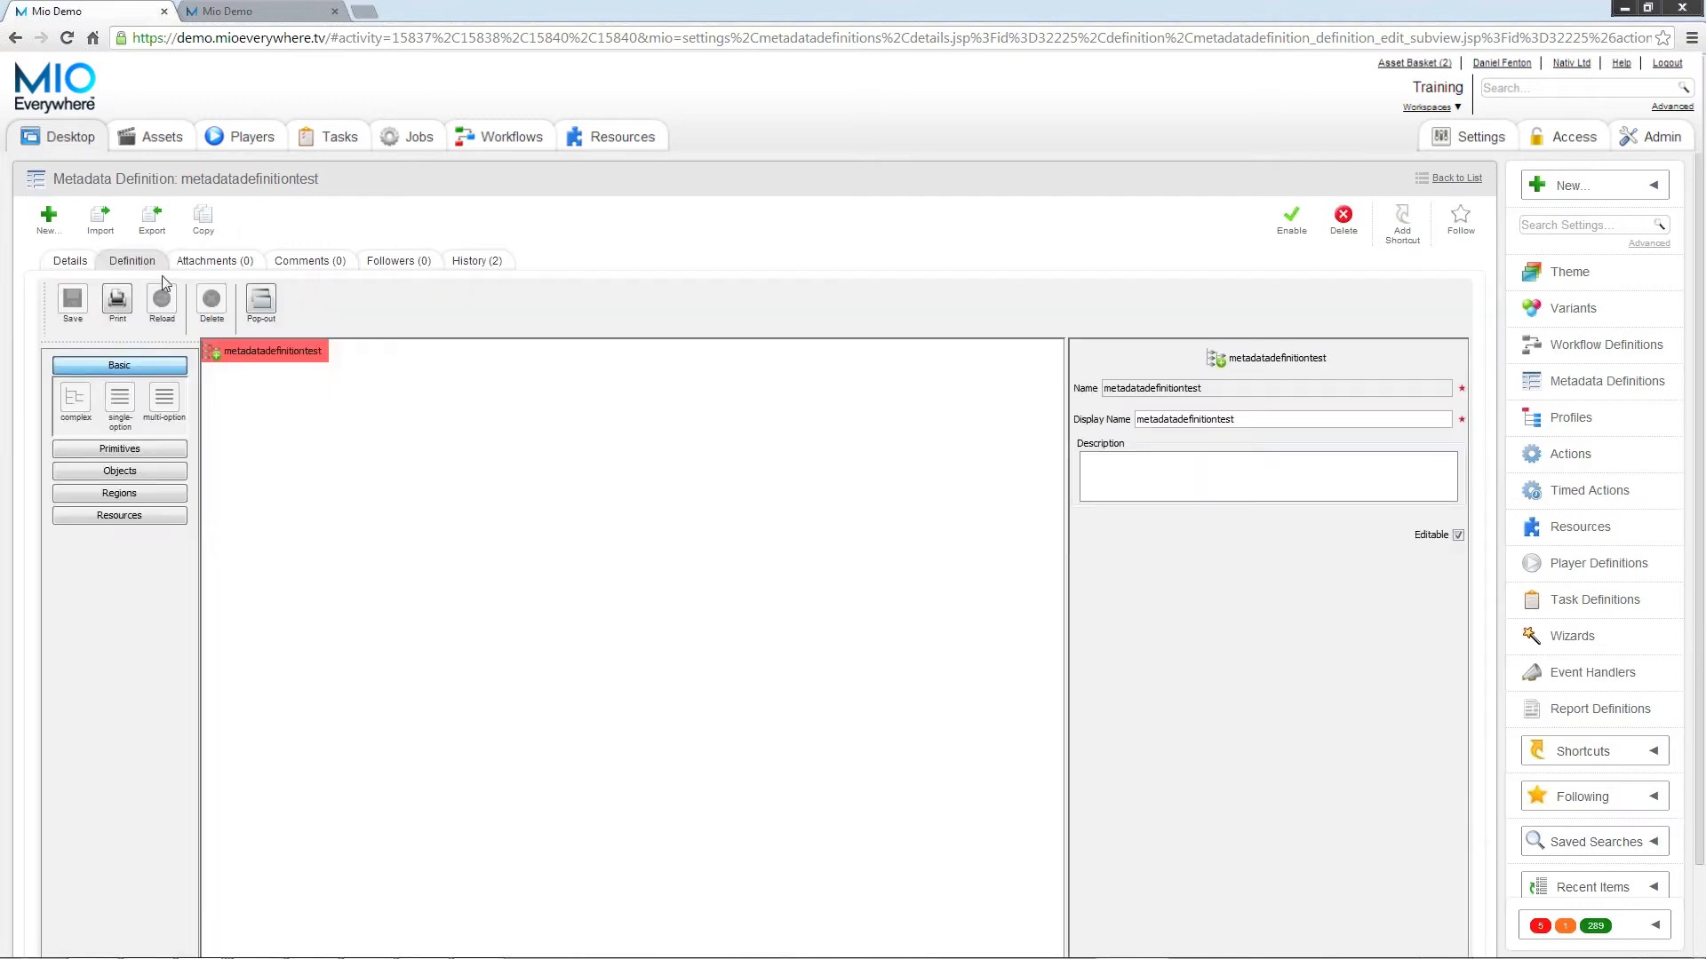
pyautogui.click(276, 360)
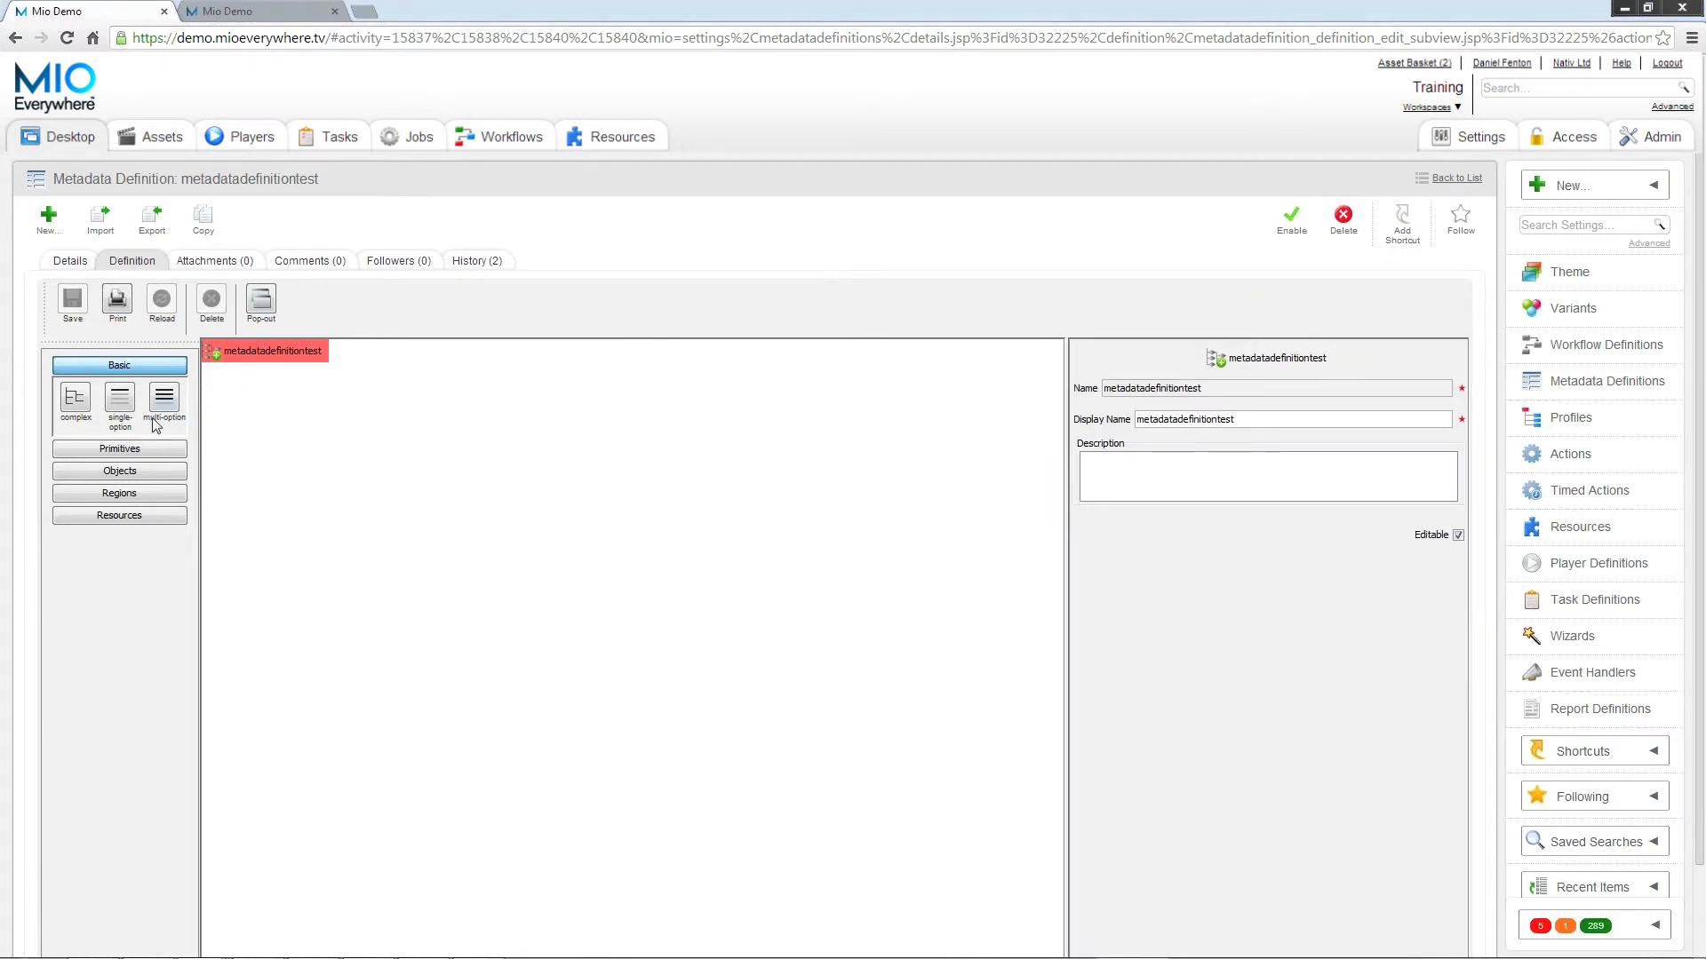
pyautogui.click(144, 447)
pyautogui.click(170, 700)
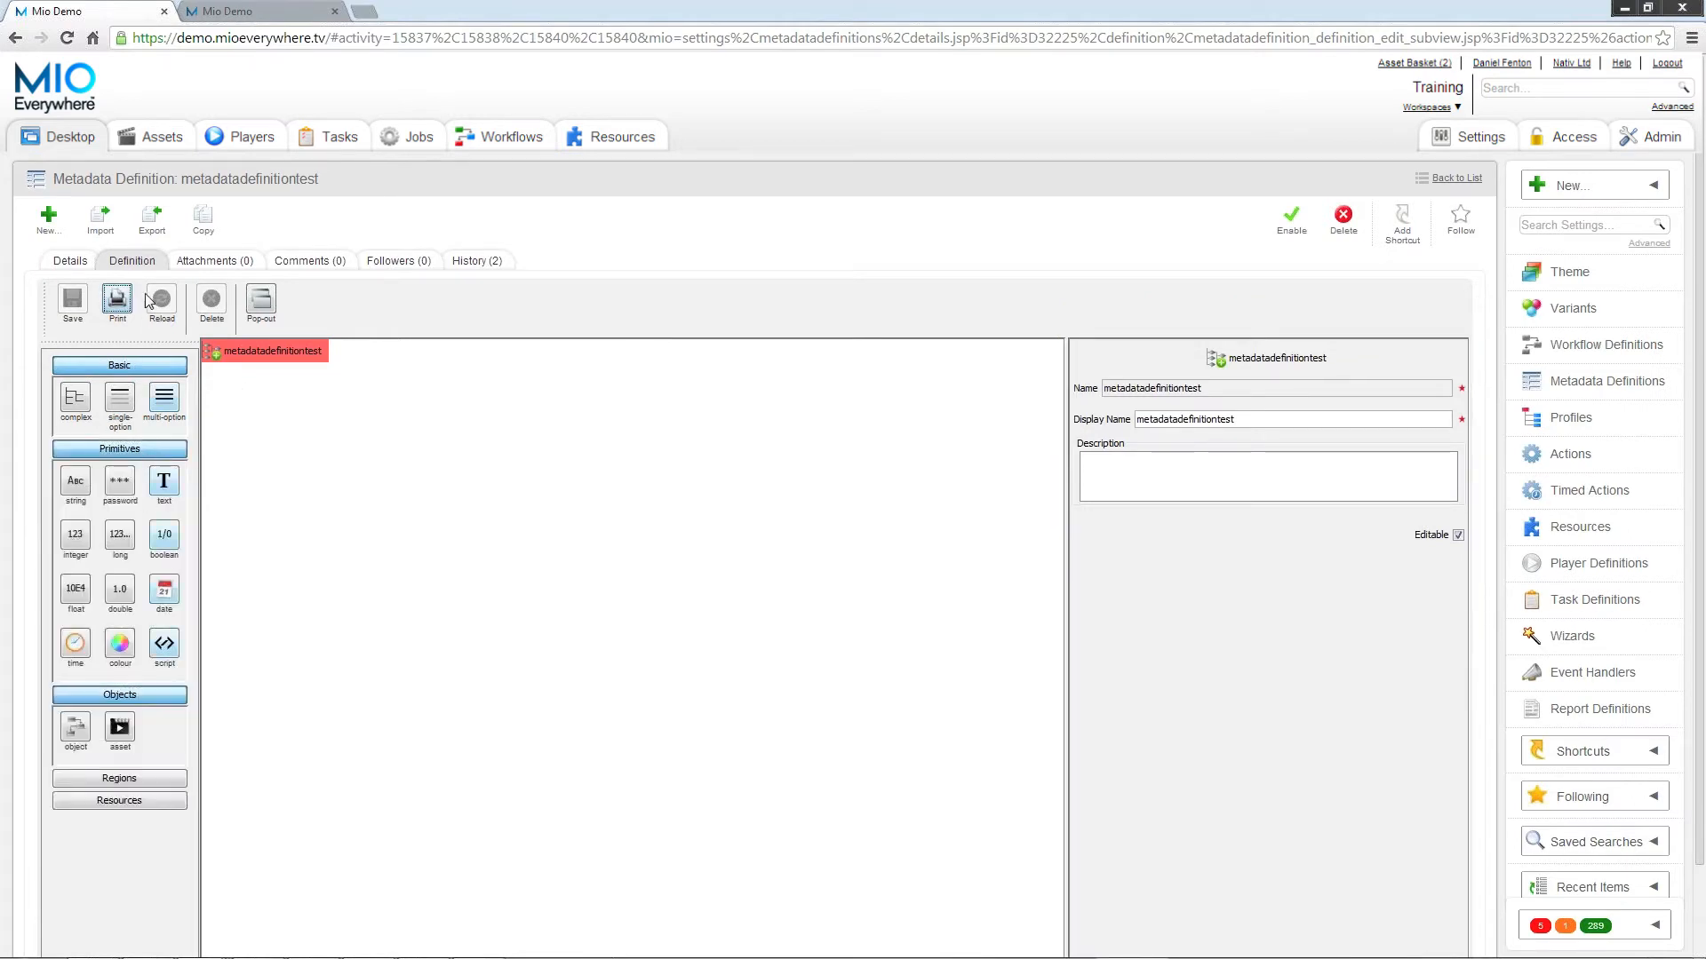
# - Float and re-dock the element palette, and try out adding and deleting a text field
pyautogui.moveTo(121, 342); pyautogui.dragTo(969, 457)
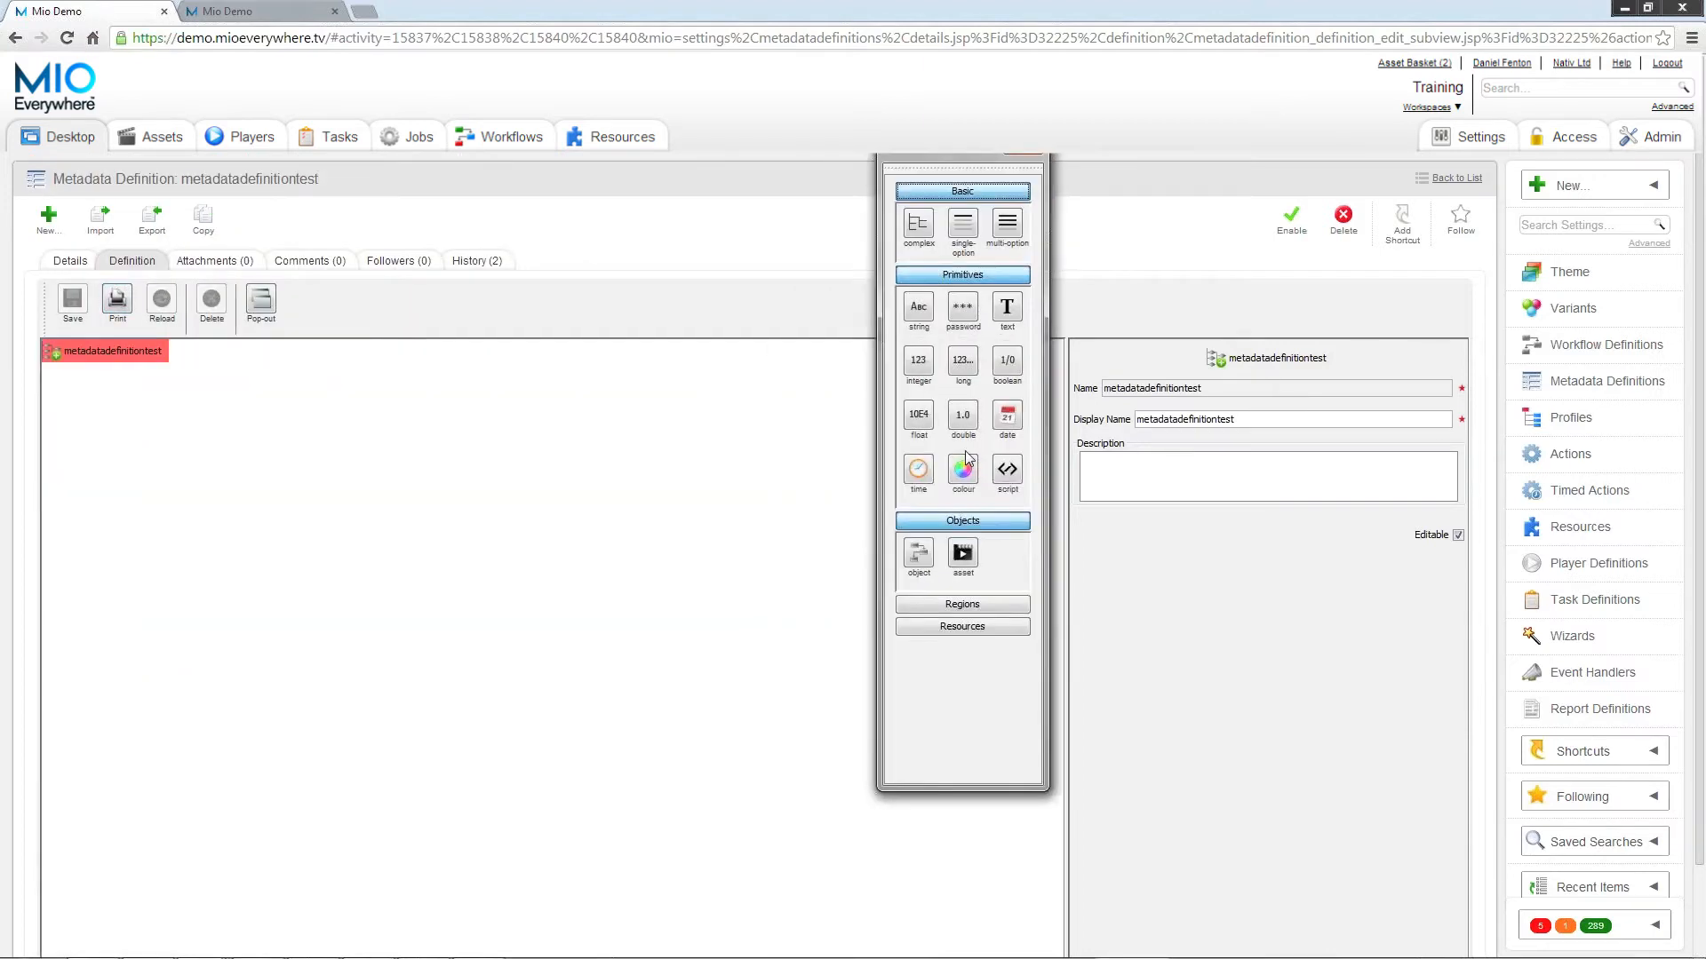
pyautogui.moveTo(957, 156); pyautogui.dragTo(194, 391)
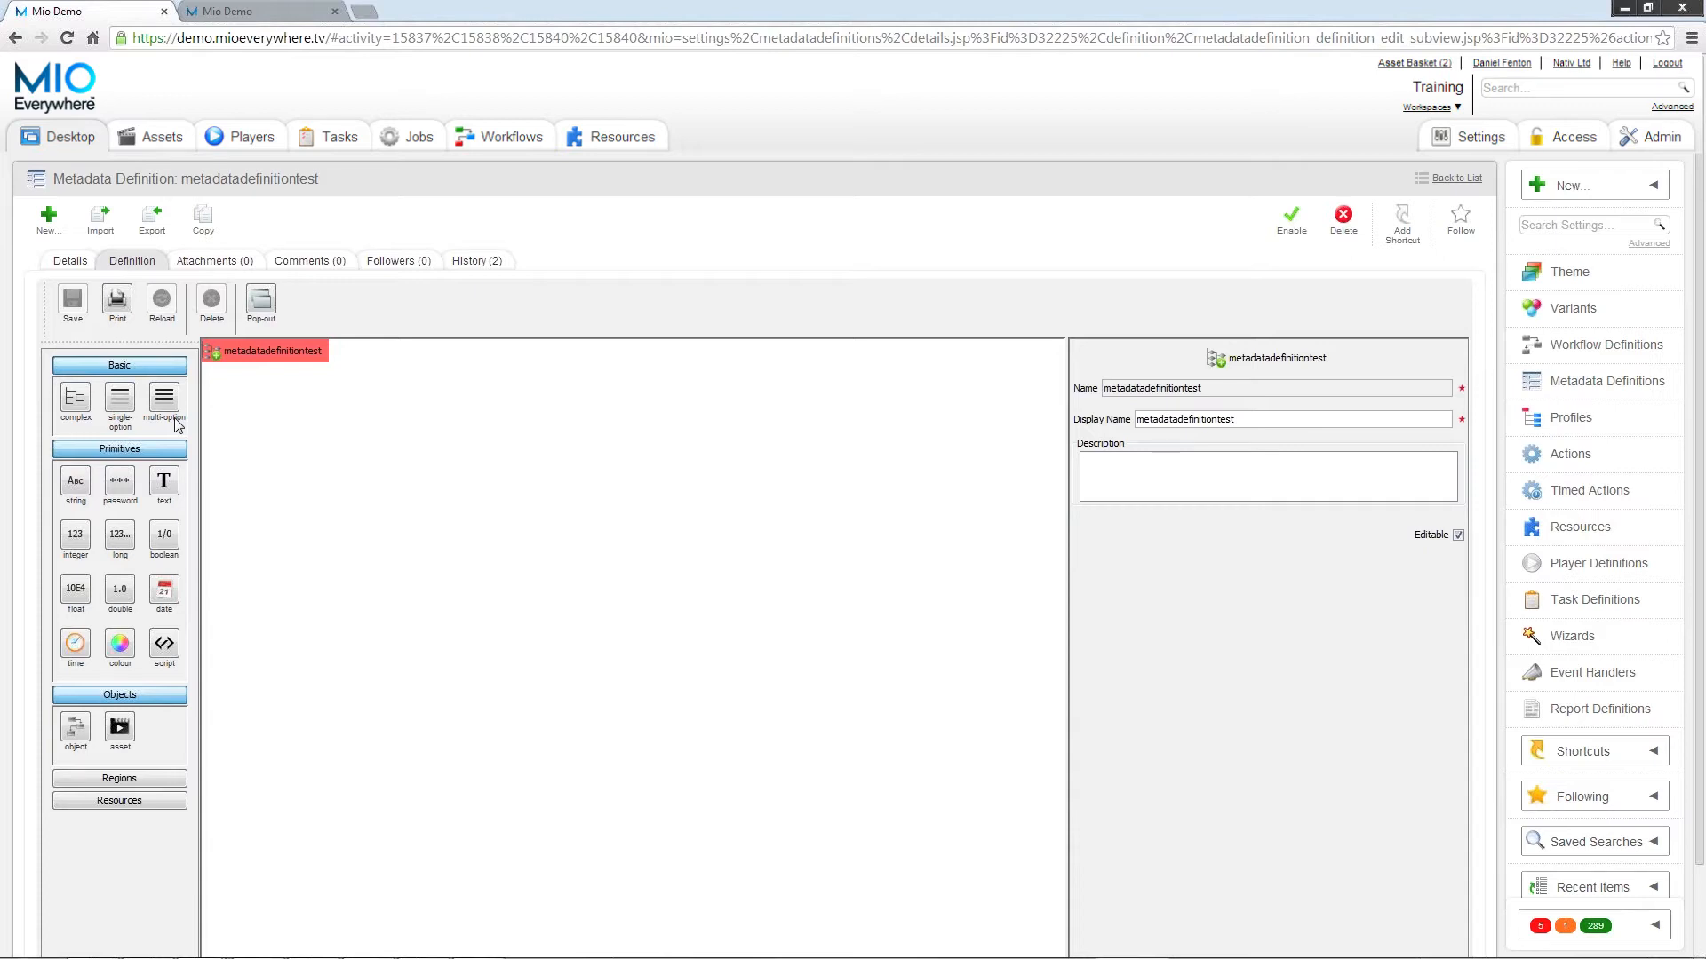
pyautogui.click(169, 484)
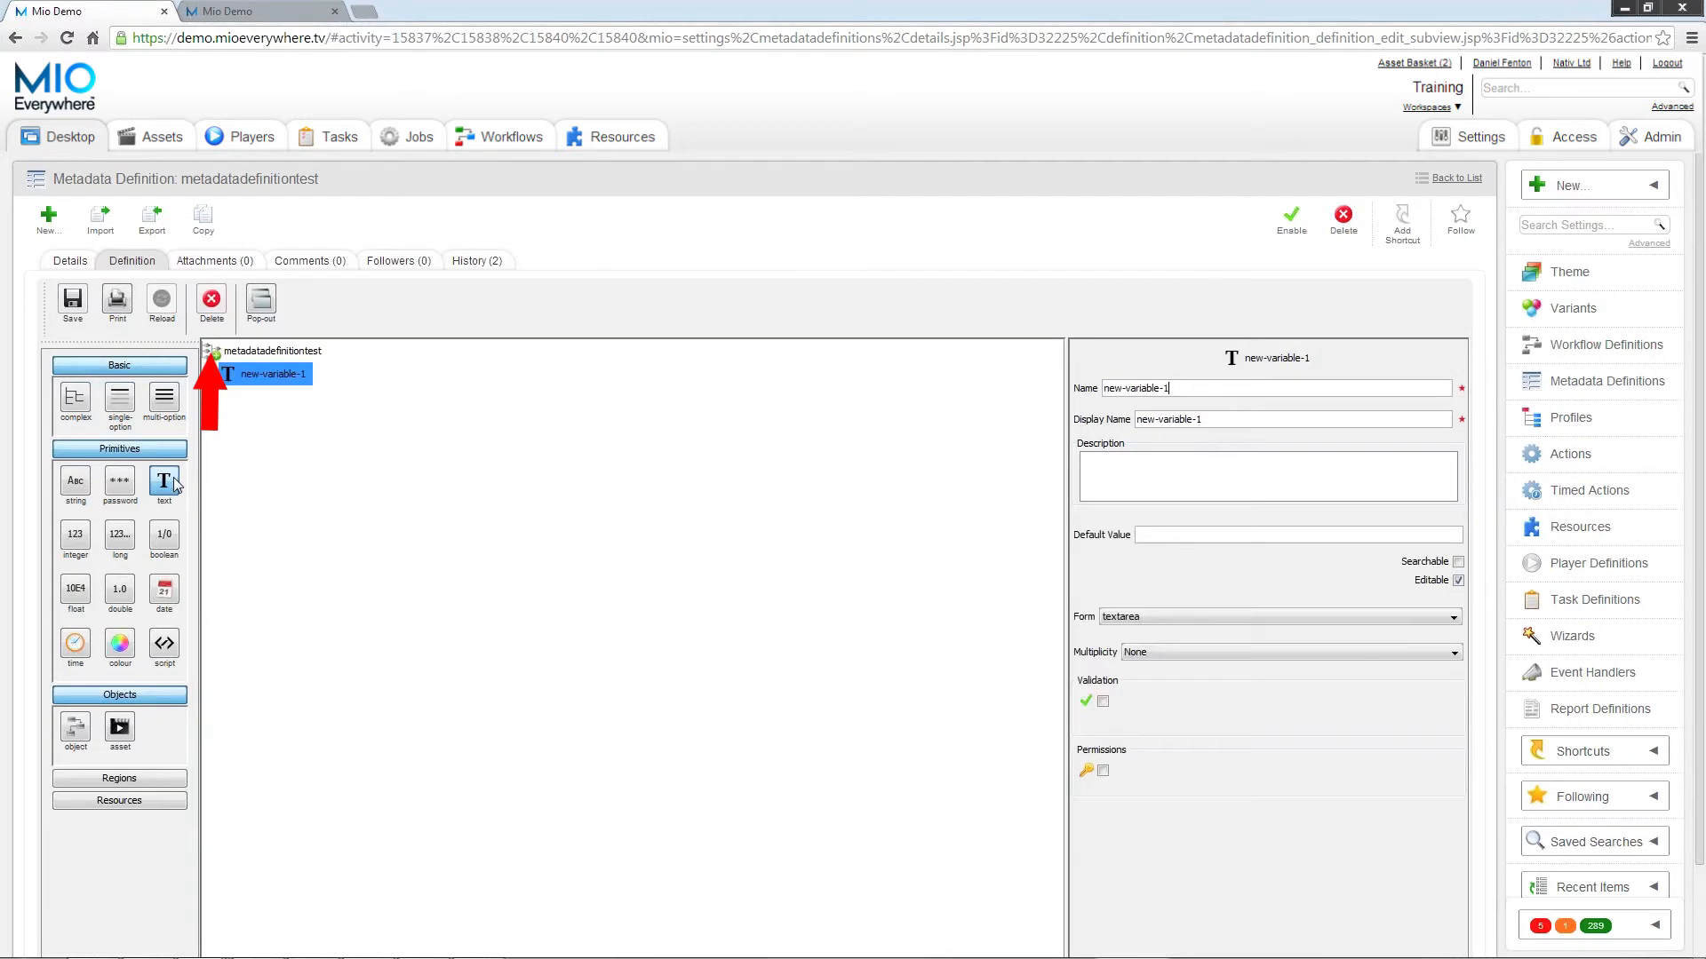
pyautogui.click(213, 303)
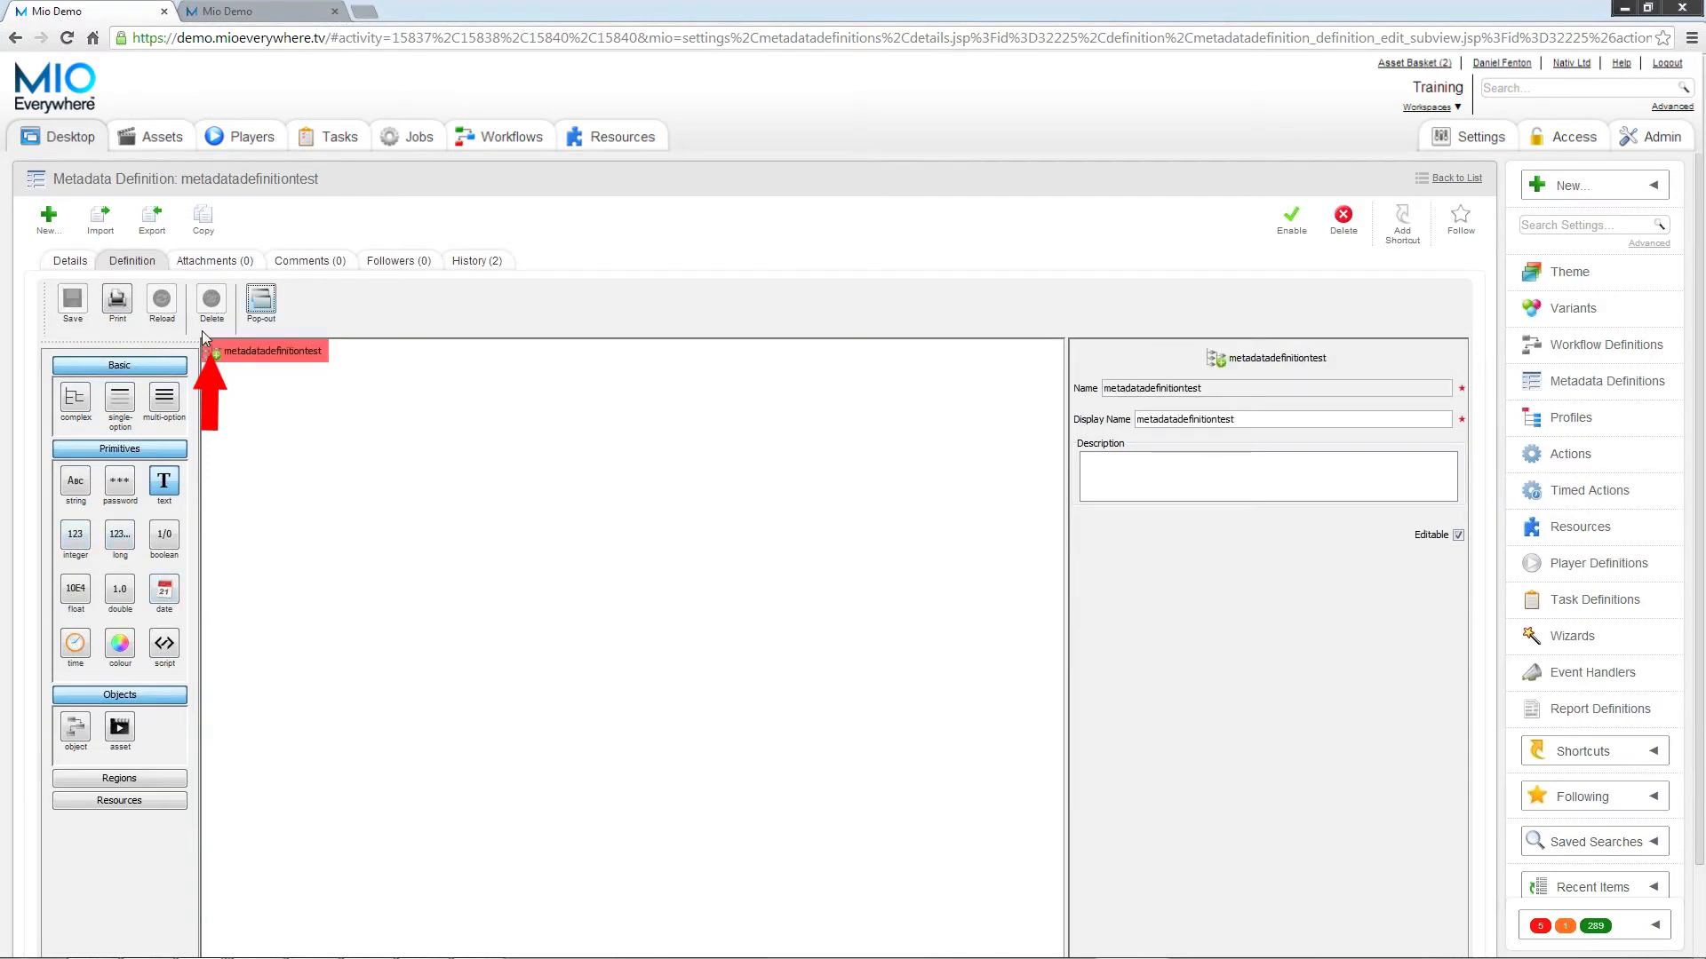
# - Add a text field to metadatadefinitiontest and name it filmtitle
pyautogui.click(165, 485)
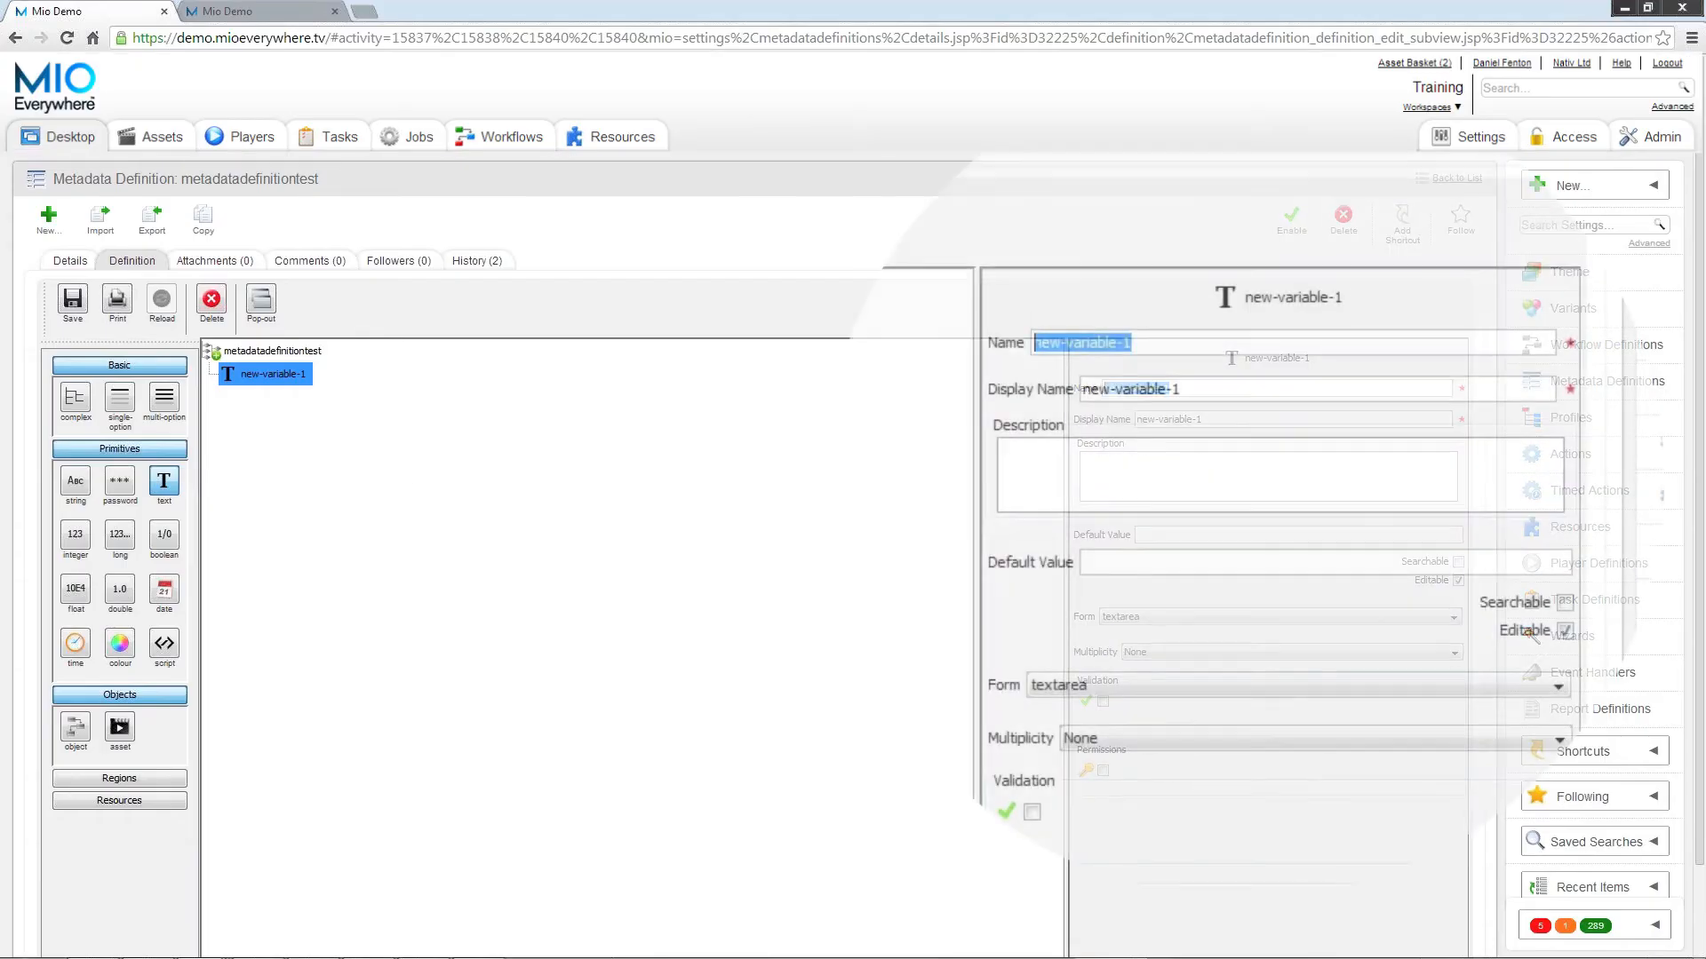
pyautogui.write('film title')
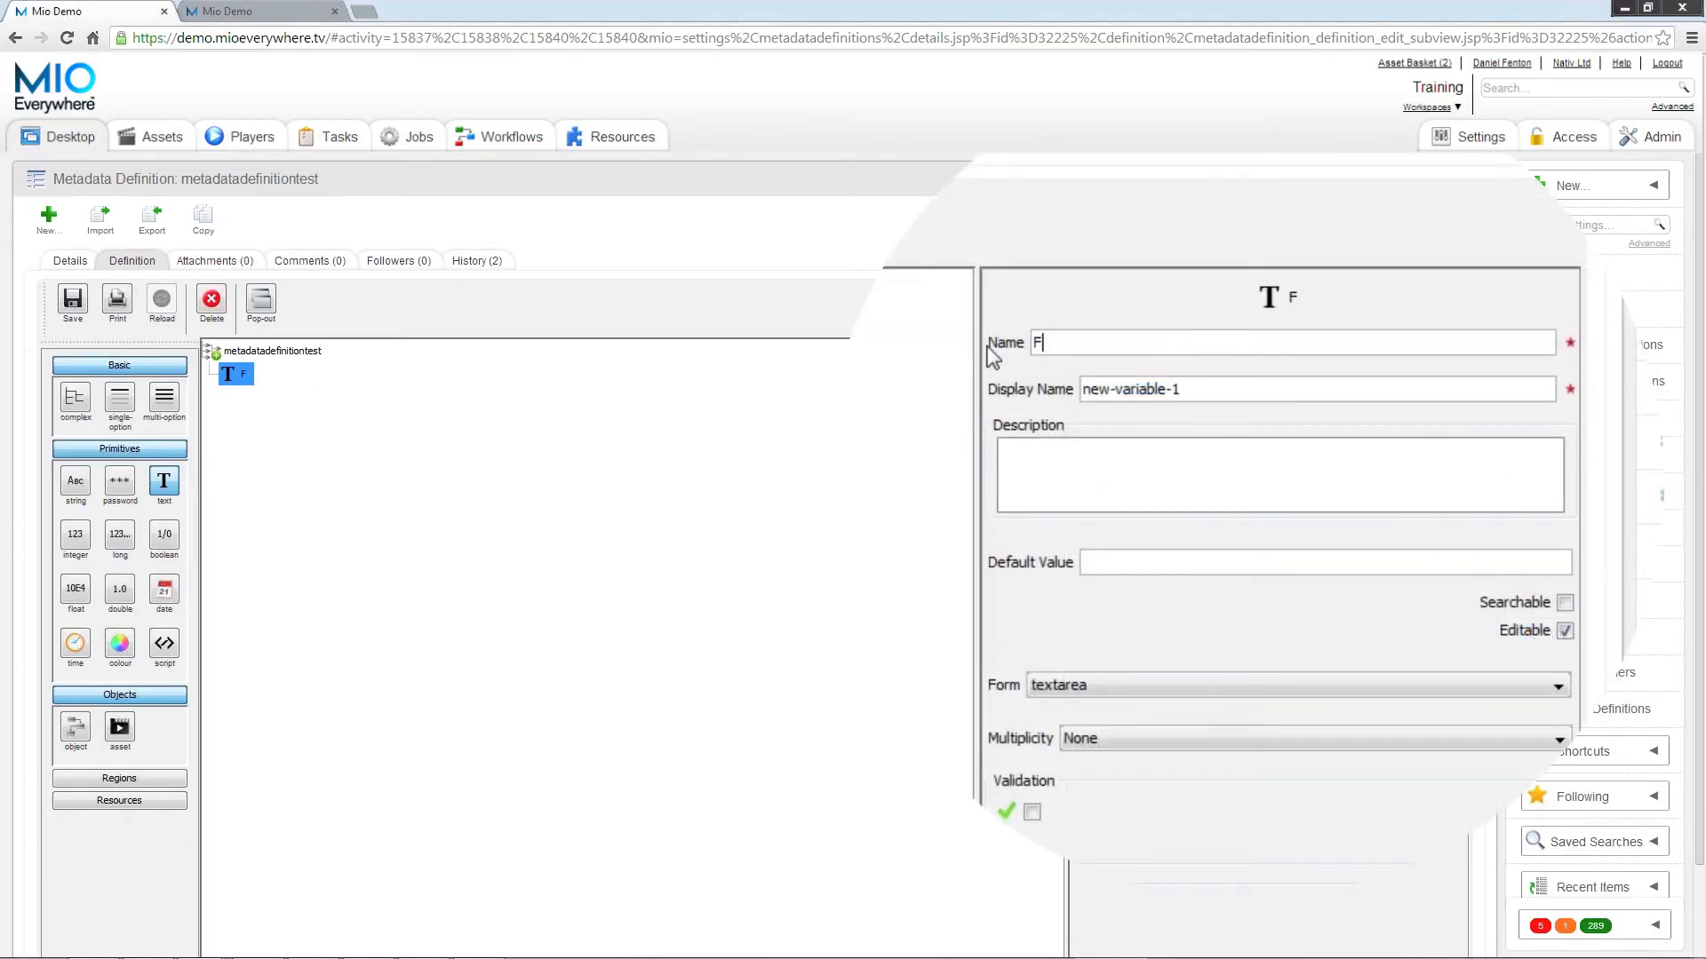
pyautogui.hotkey('ctrl', 'a')
pyautogui.write('filmtitle')
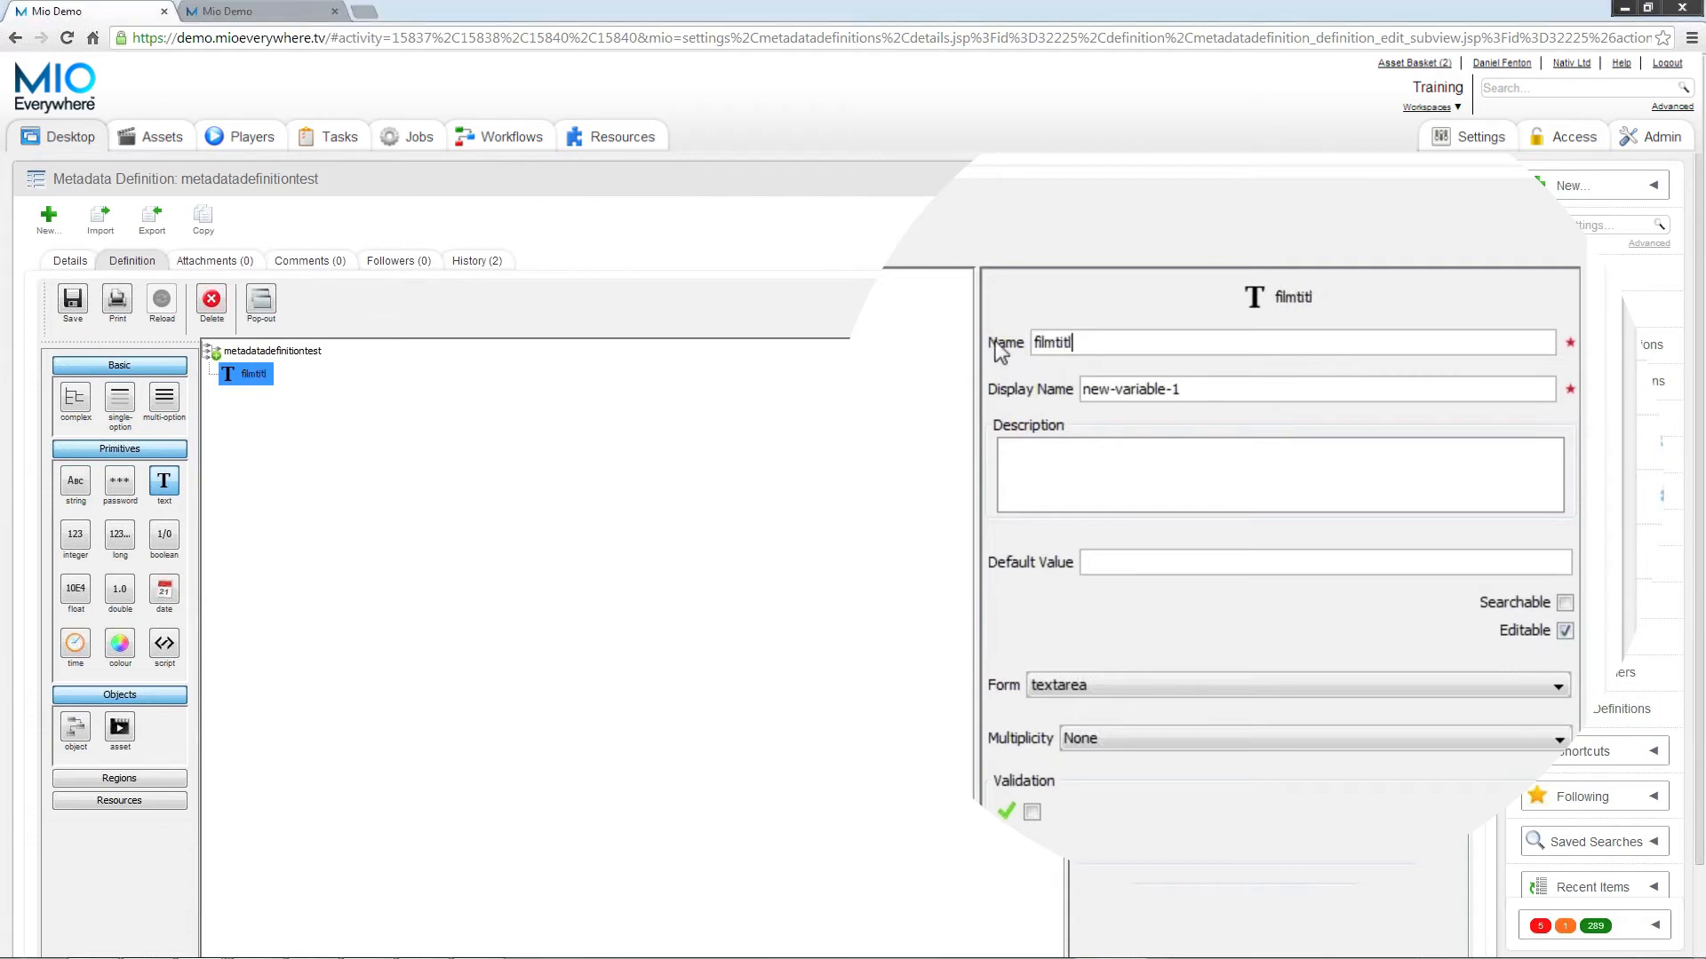
# - Give the filmtitle field the display name Film Title and the description Title of the Film
pyautogui.press('Tab')
pyautogui.press('BackSpace')
pyautogui.press('BackSpace')
pyautogui.press('BackSpace')
pyautogui.press('BackSpace')
pyautogui.press('BackSpace')
pyautogui.press('BackSpace')
pyautogui.press('BackSpace')
pyautogui.press('BackSpace')
pyautogui.press('BackSpace')
pyautogui.press('BackSpace')
pyautogui.press('BackSpace')
pyautogui.press('BackSpace')
pyautogui.press('BackSpace')
pyautogui.press('BackSpace')
pyautogui.write('Fil')
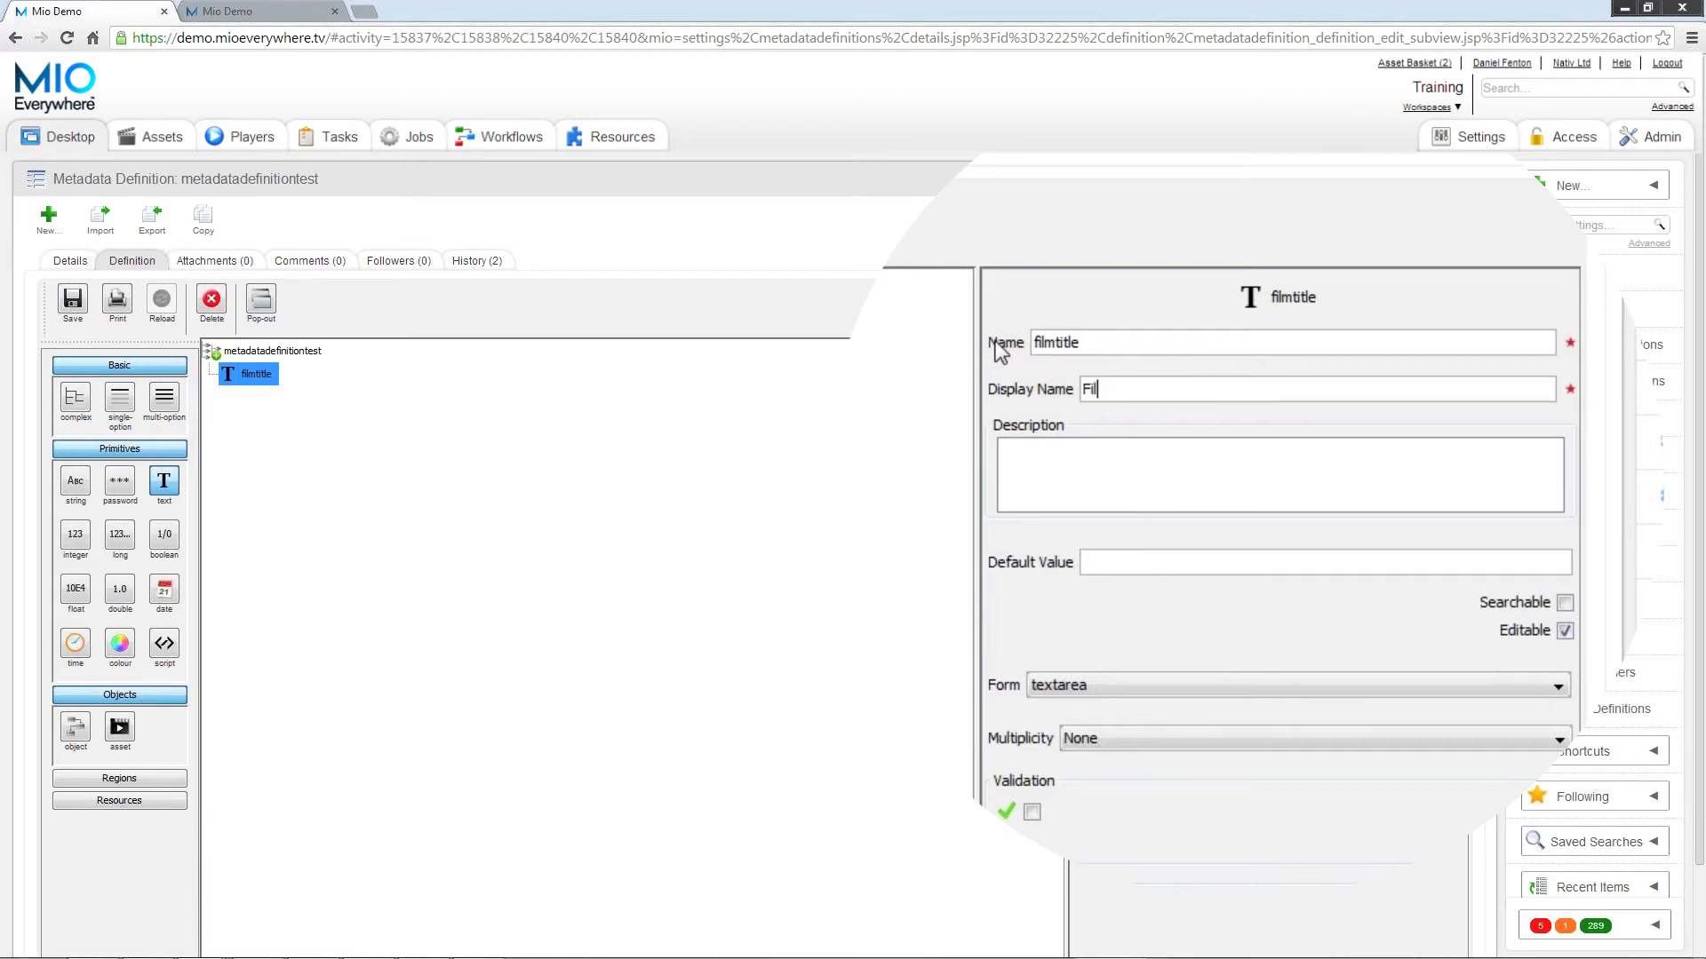
pyautogui.write('m Title')
pyautogui.press('Tab')
pyautogui.write('Title of the Film')
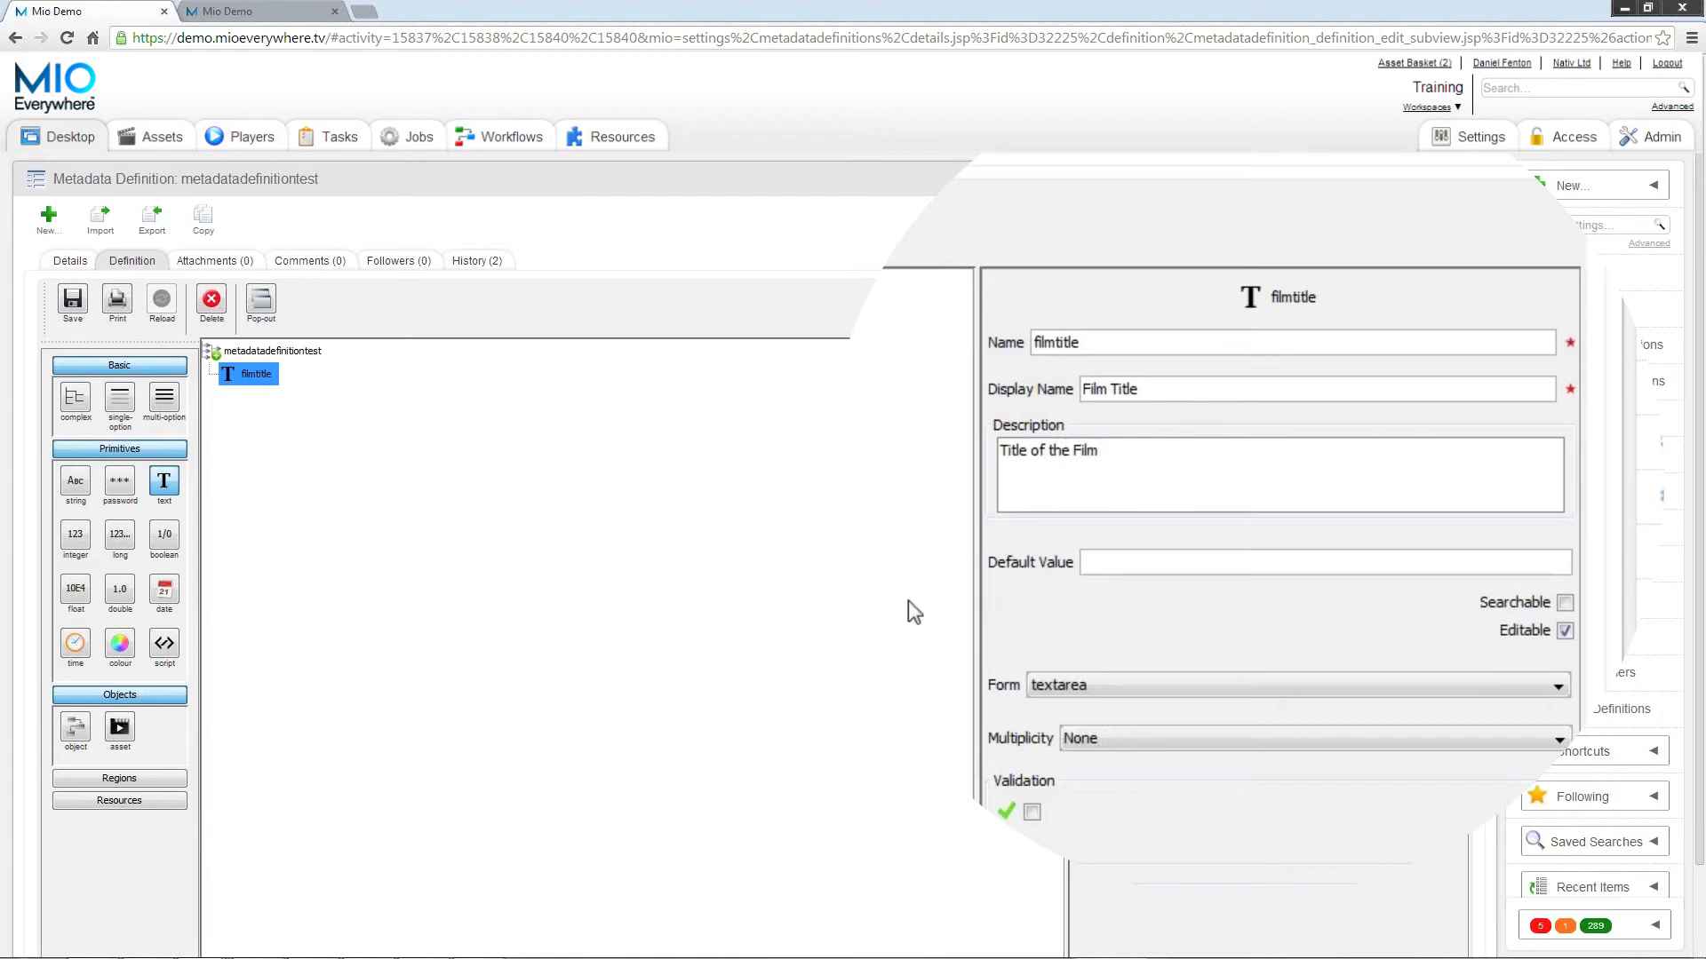
# - Add four more text fields with default names below filmtitle
pyautogui.click(120, 489)
pyautogui.click(120, 488)
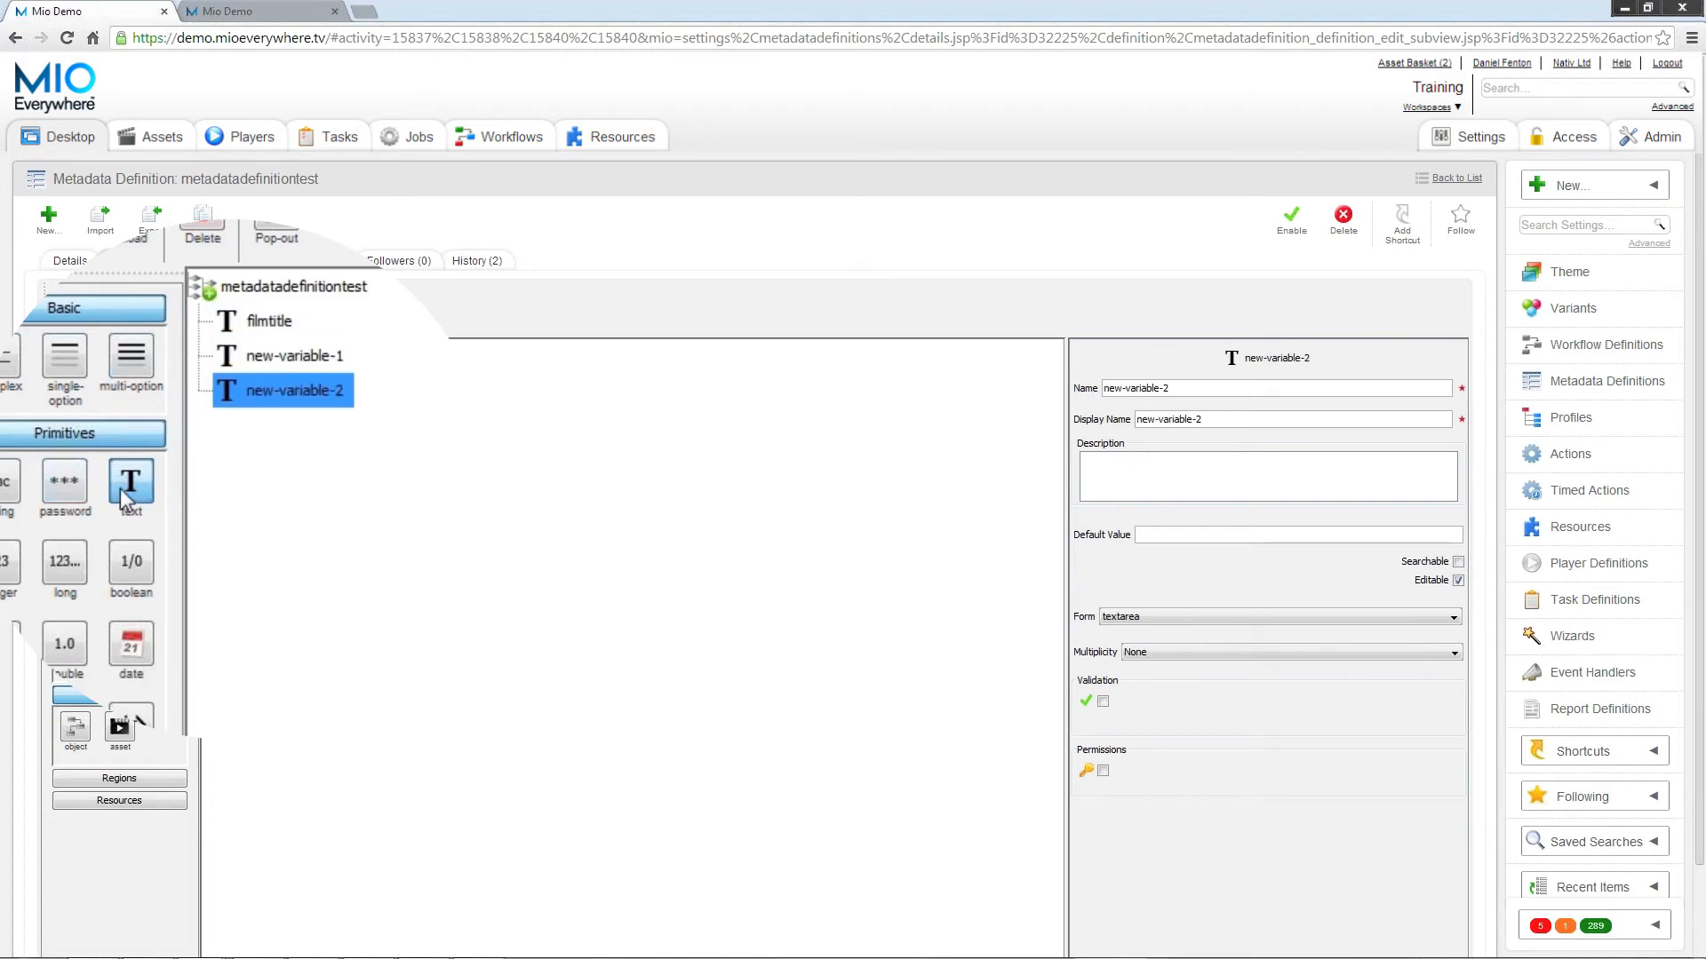
pyautogui.click(124, 490)
pyautogui.rightClick(275, 442)
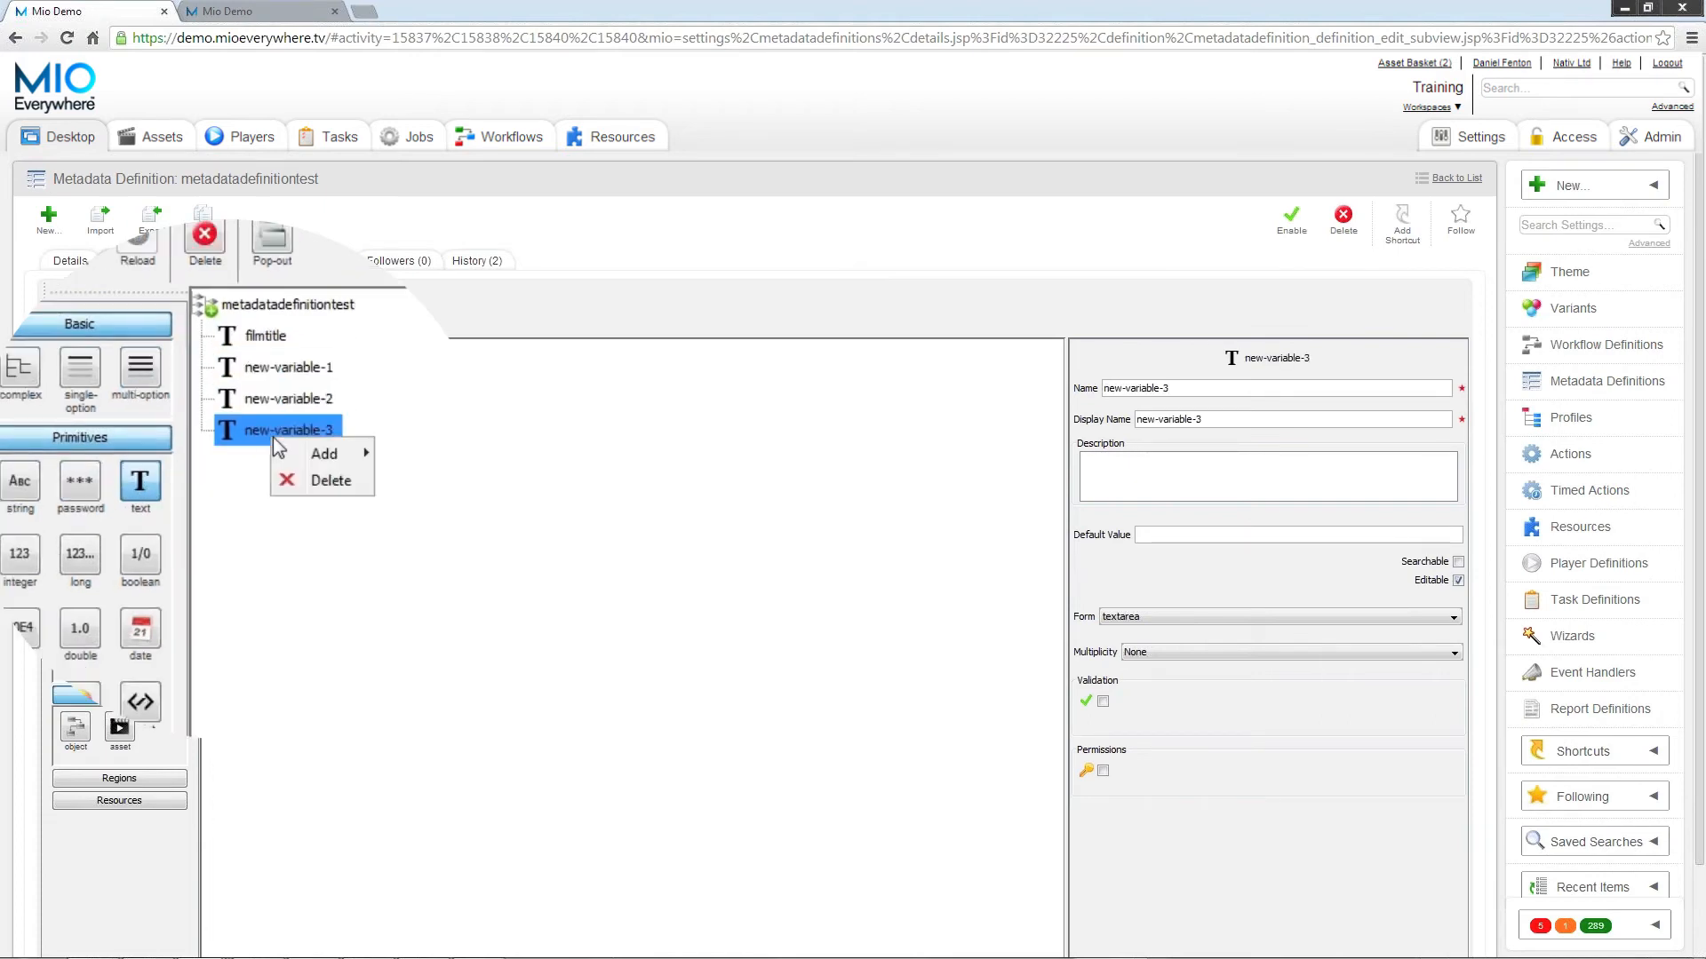
pyautogui.moveTo(287, 455)
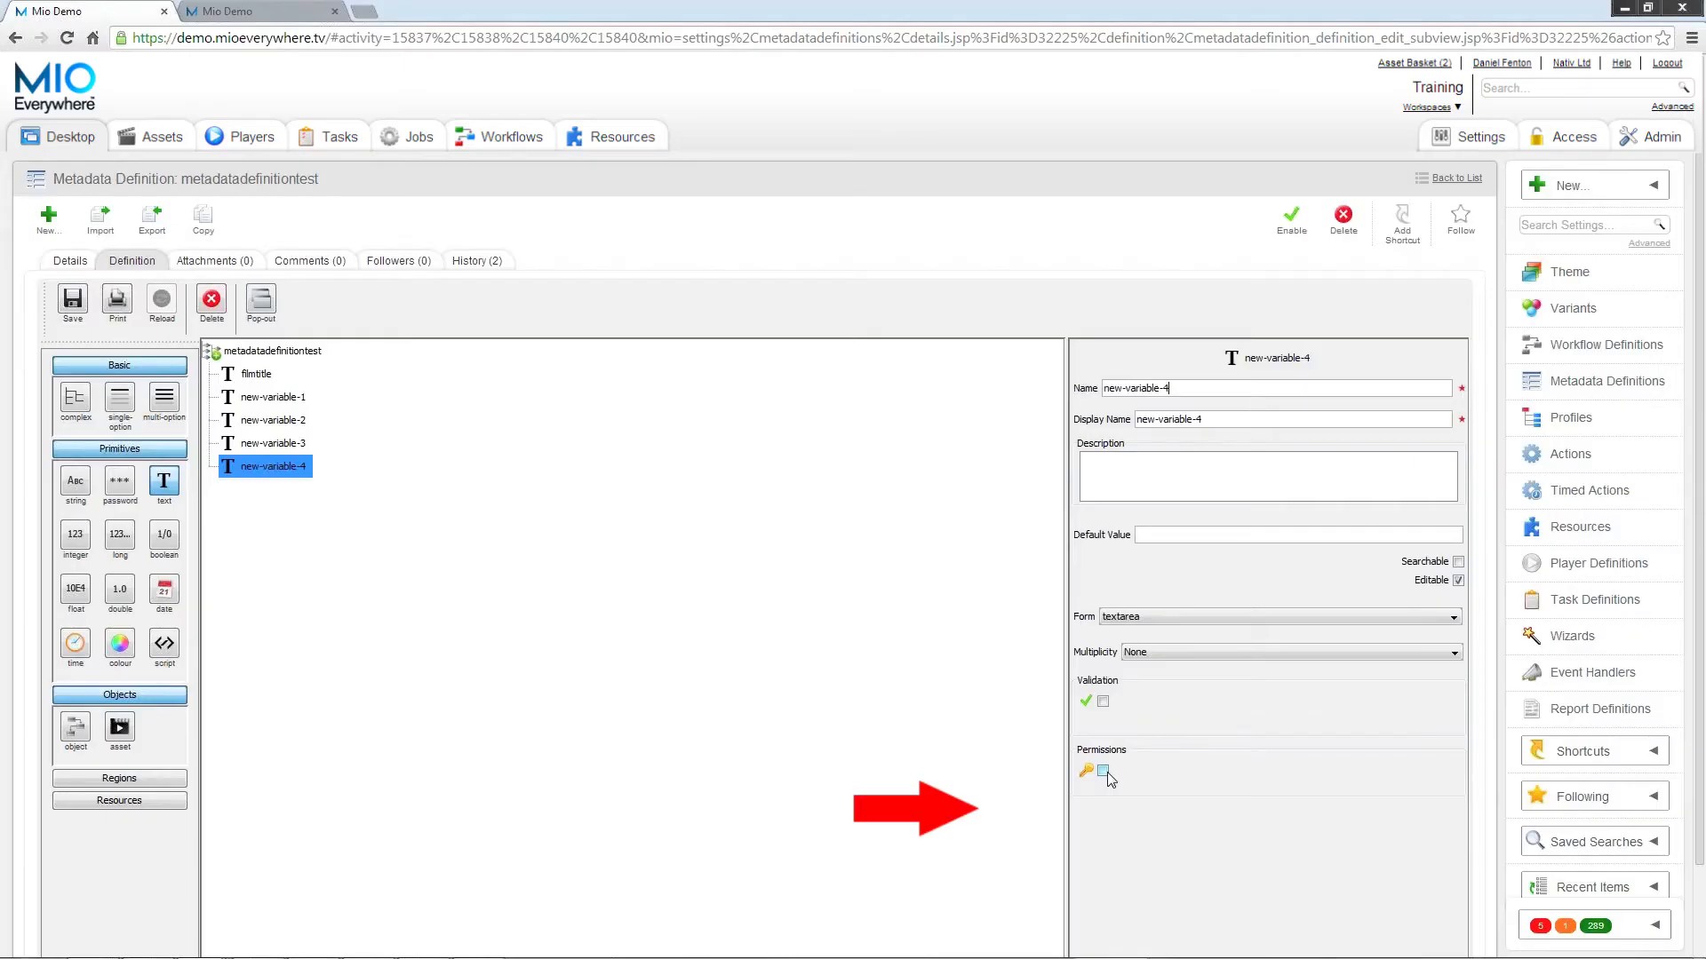
# - Enable permissions on the last text field and grant BBC Worldwide Access, Read and Write rights
pyautogui.click(1102, 771)
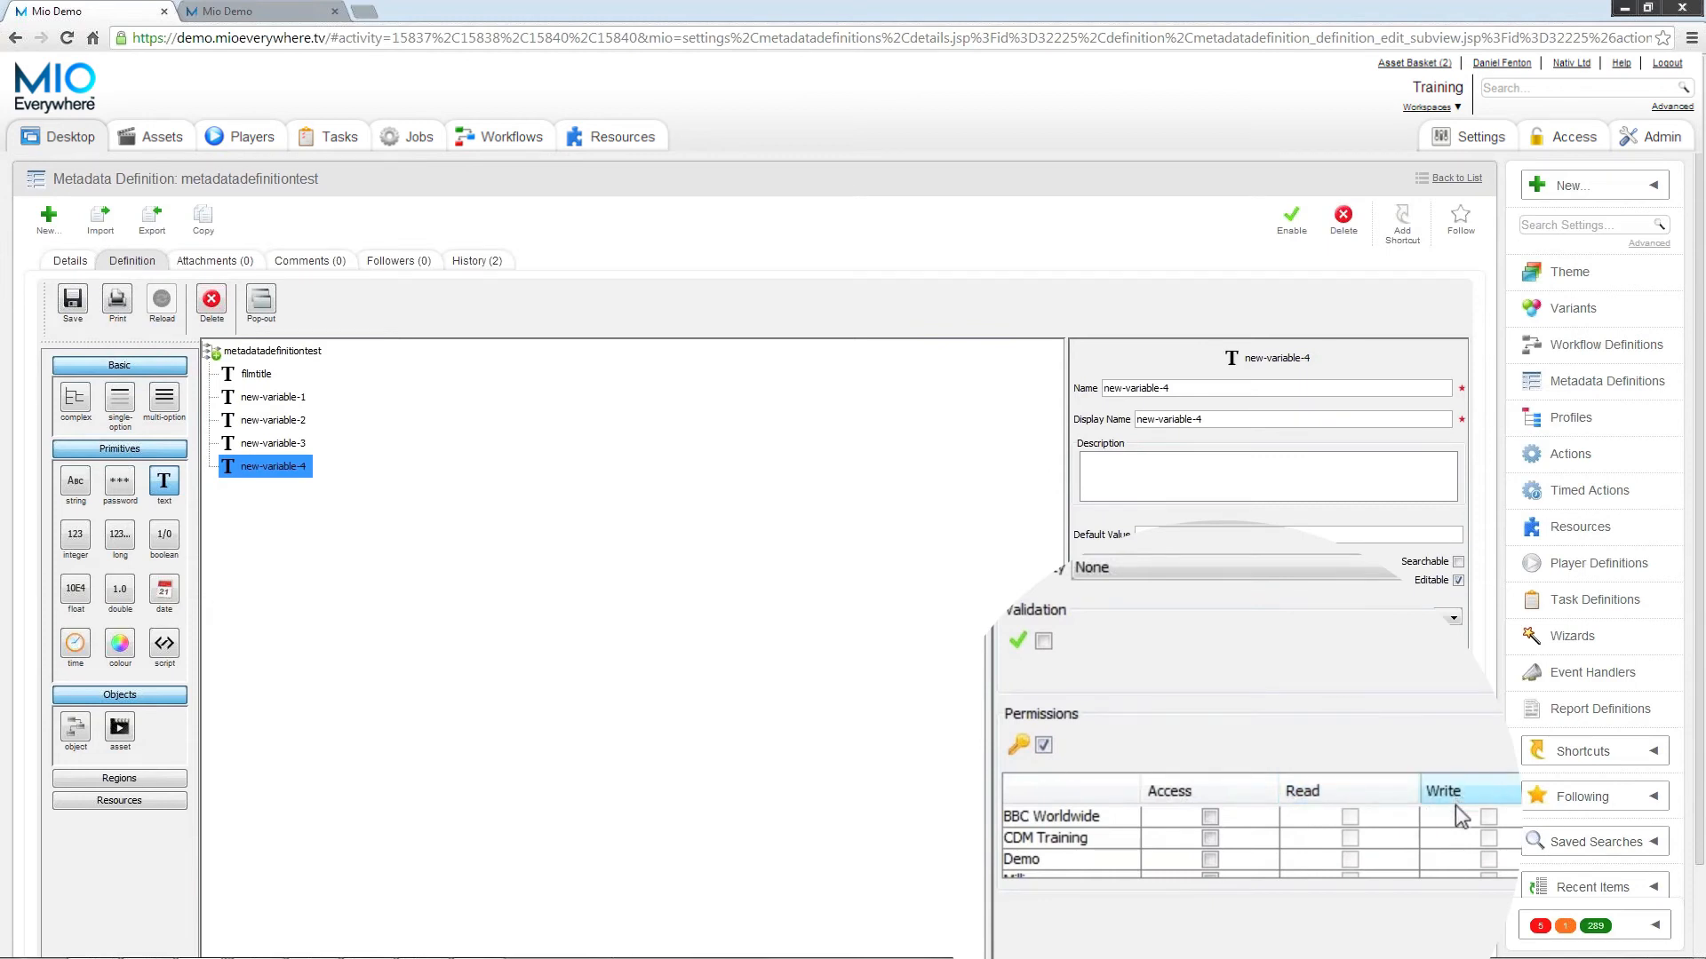
pyautogui.click(1210, 818)
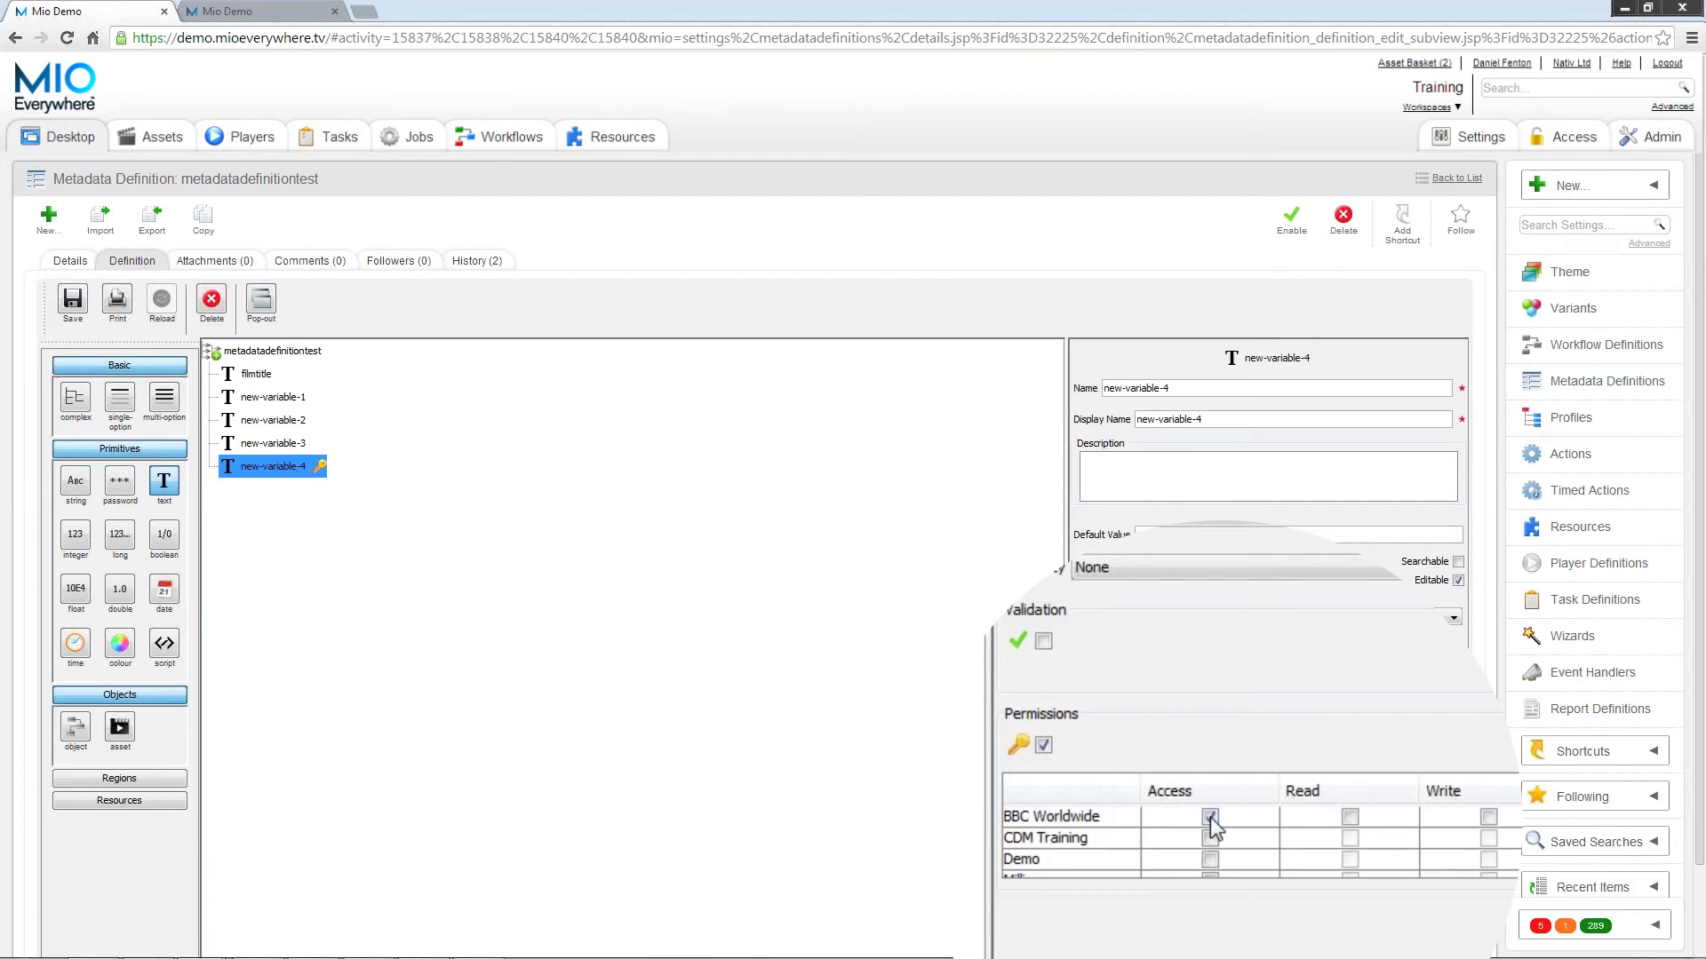
pyautogui.click(1349, 817)
pyautogui.click(1488, 817)
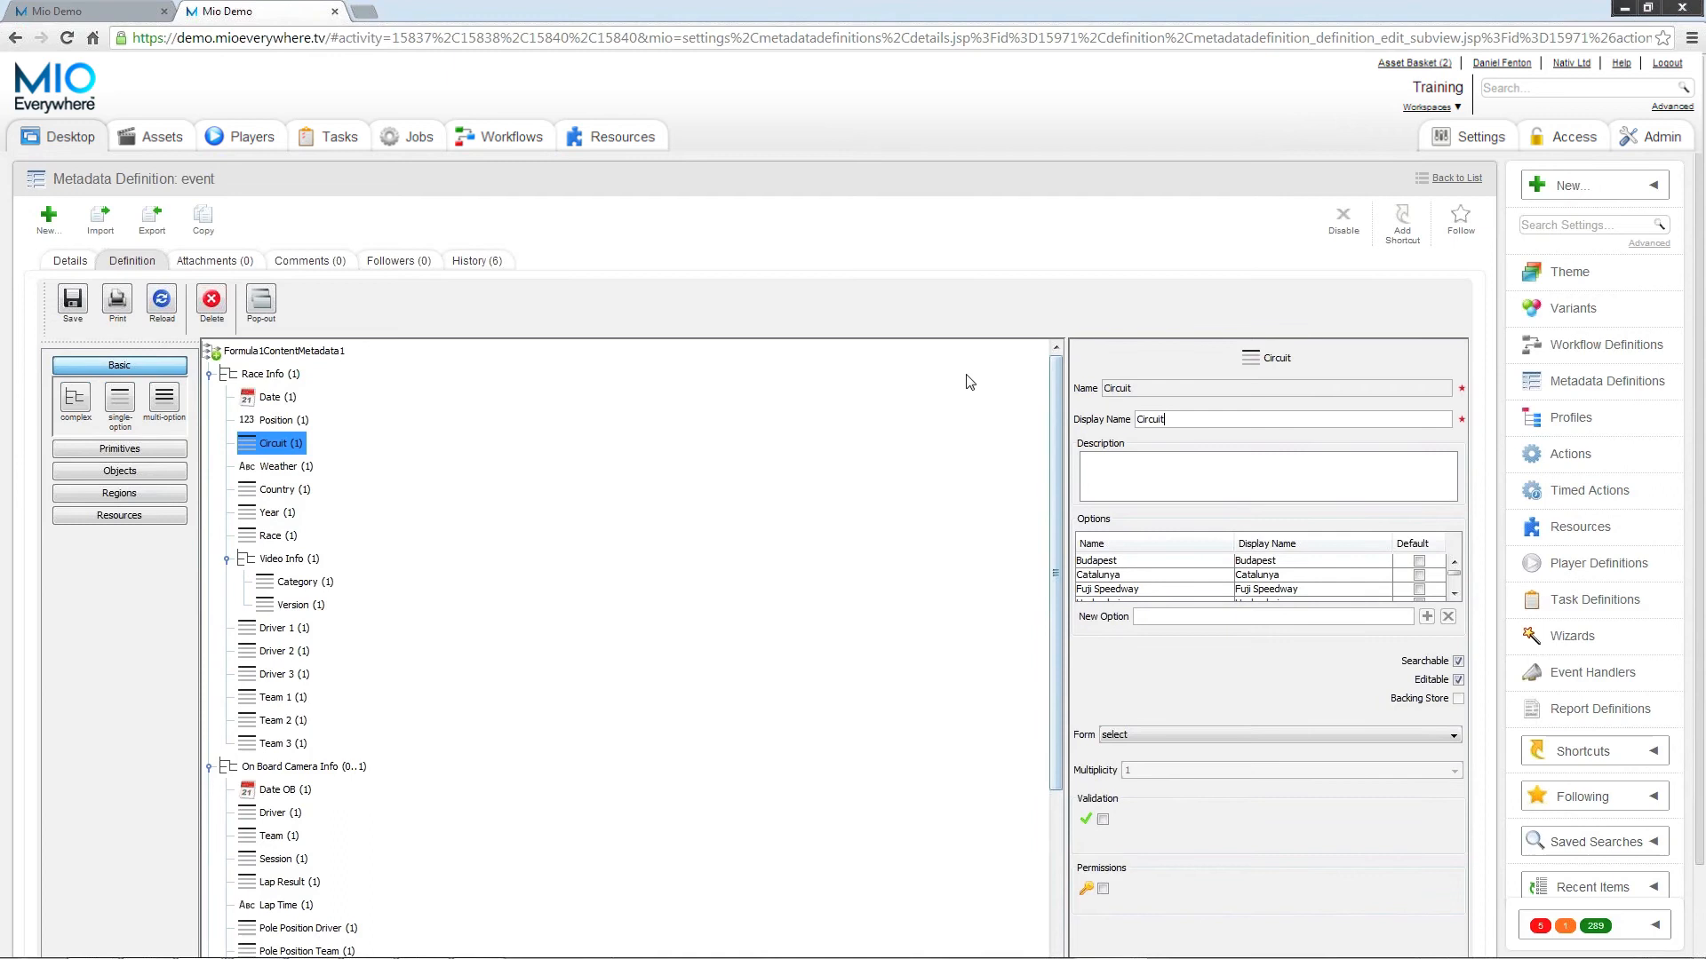
# - Examine the properties of the Weather, Country, Year and Race fields in the event metadata definition
pyautogui.click(275, 466)
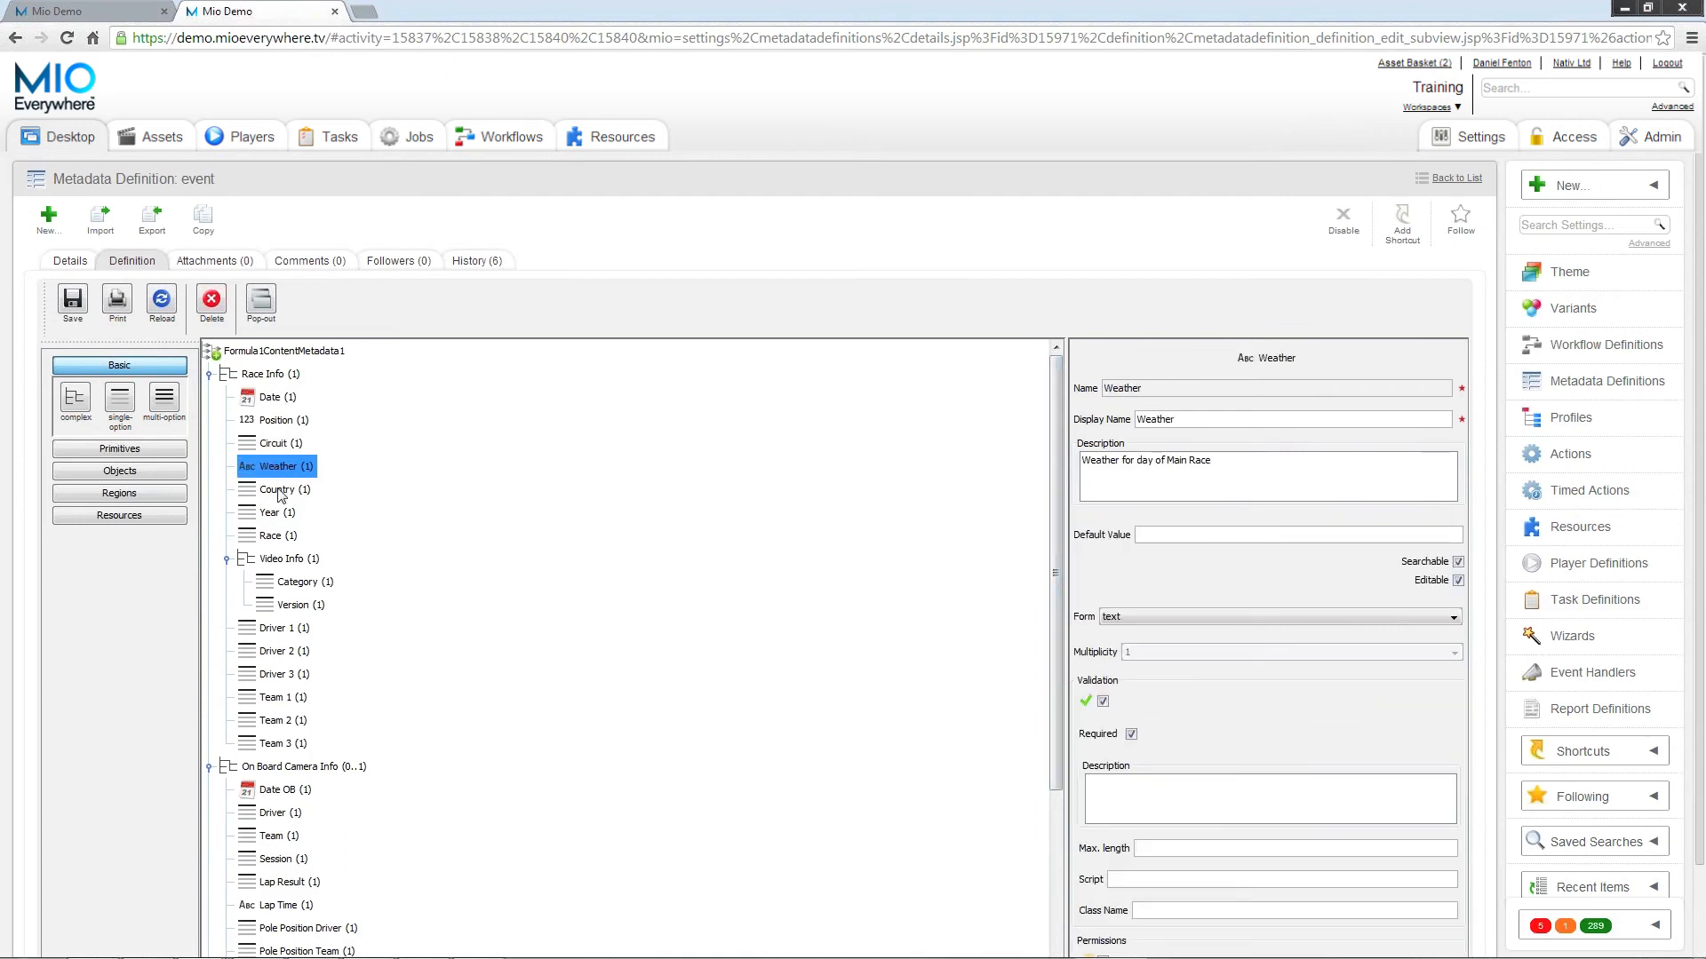
pyautogui.click(279, 492)
pyautogui.click(278, 513)
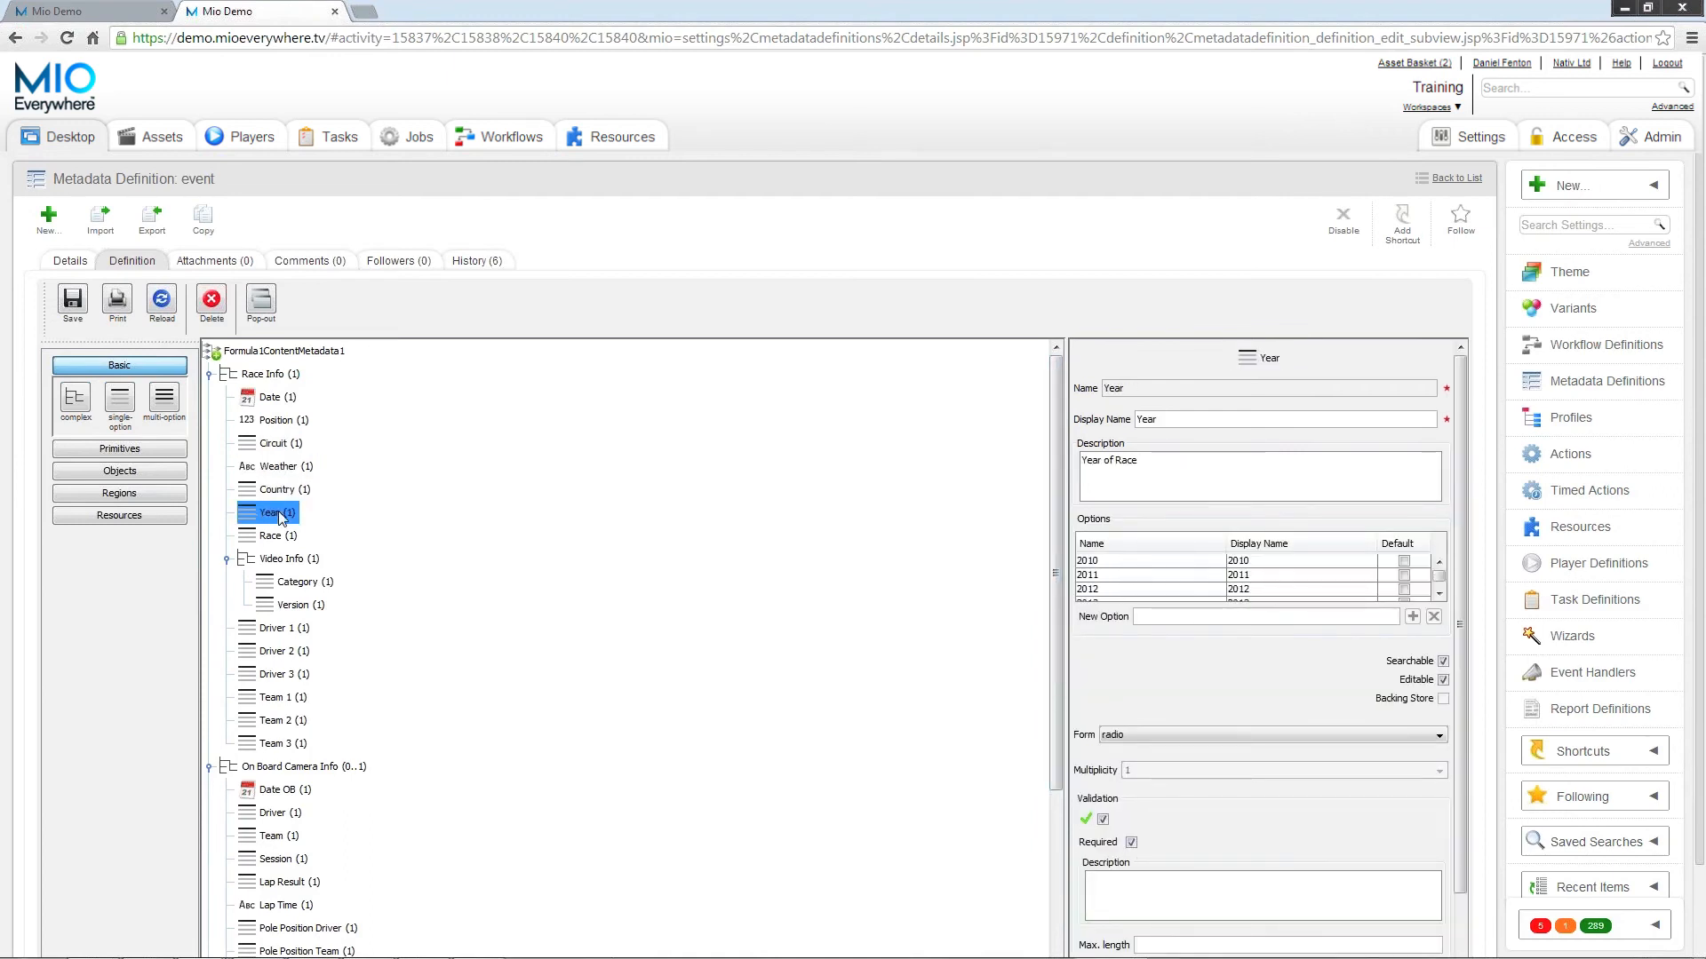
pyautogui.click(279, 538)
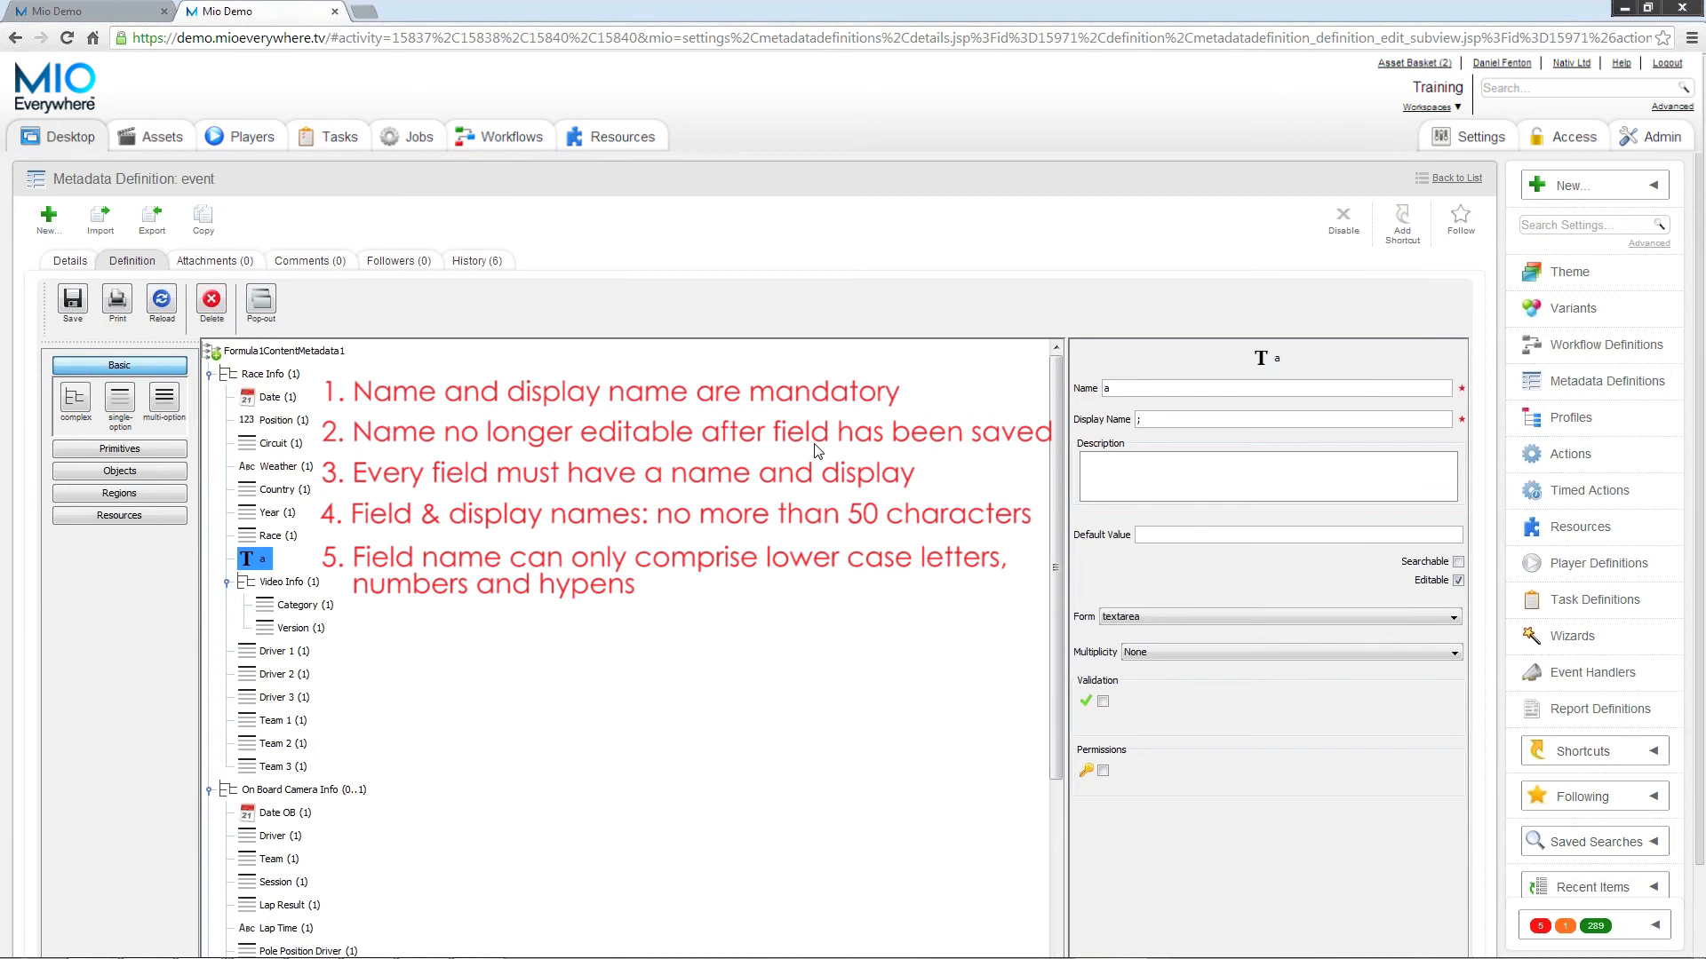
# - Try naming the new text field below Race as afieldname, and as Race to duplicate an existing field name
pyautogui.write('fieldname')
pyautogui.moveTo(1155, 388); pyautogui.dragTo(1045, 395)
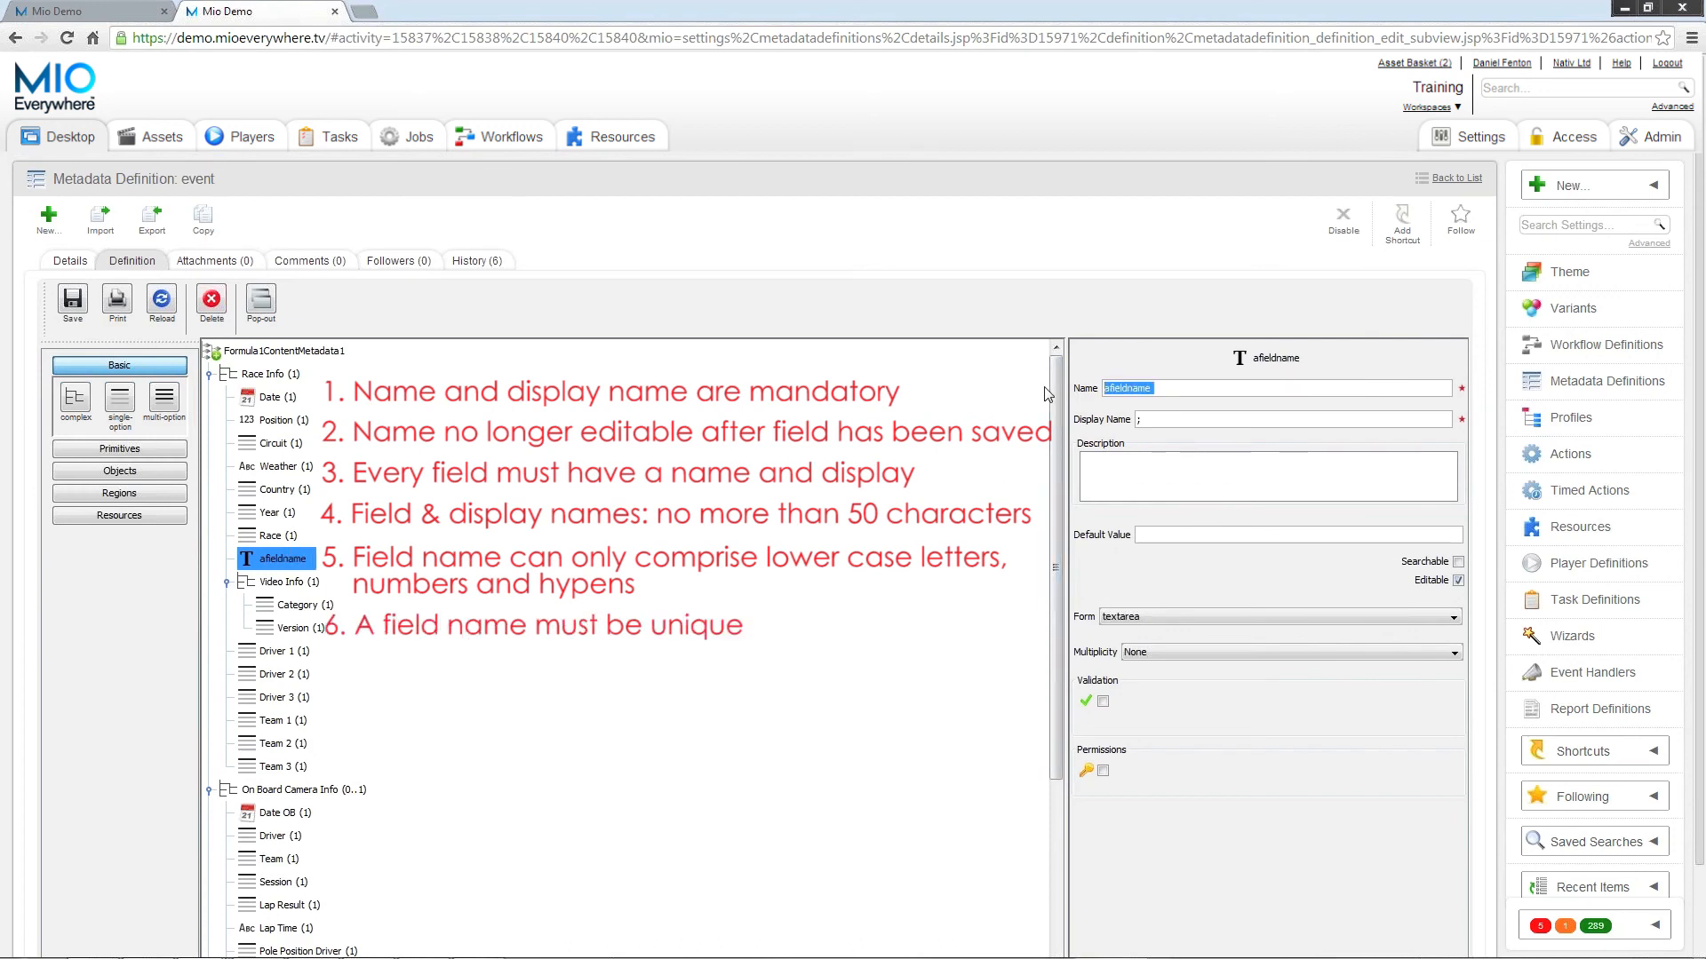
pyautogui.write('racx')
pyautogui.press('BackSpace')
pyautogui.press('BackSpace')
pyautogui.press('BackSpace')
pyautogui.press('BackSpace')
pyautogui.write('Race')
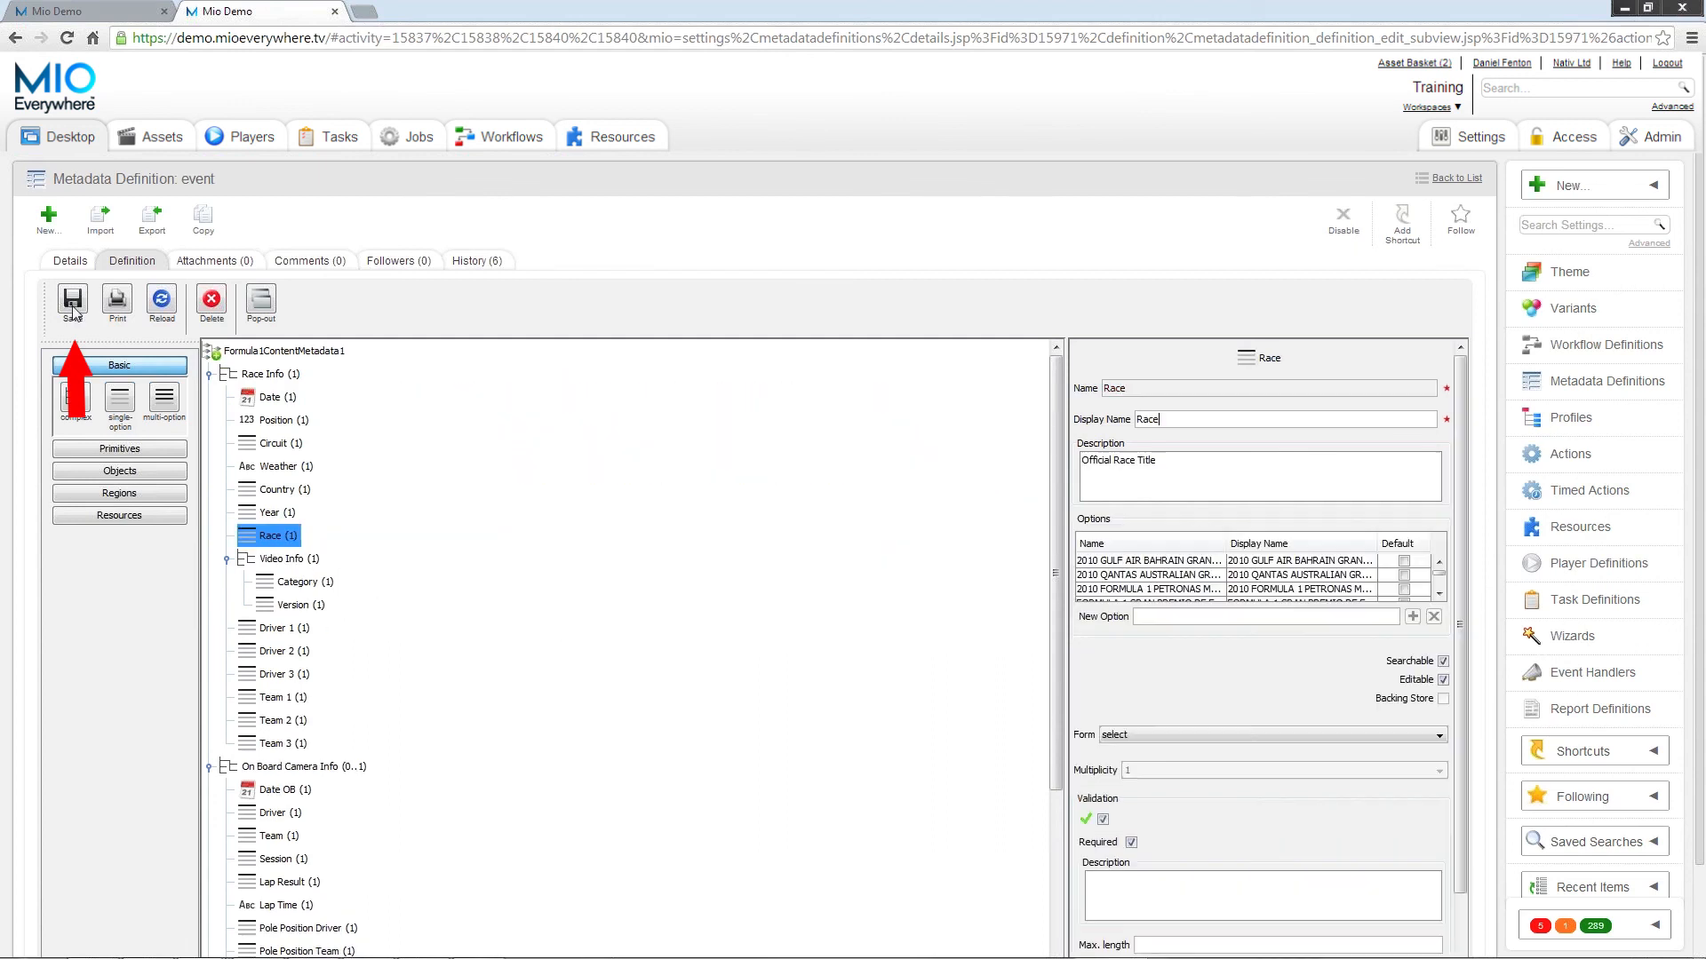
# - Save the event metadata definition, accepting the possible loss of user metadata
pyautogui.click(73, 300)
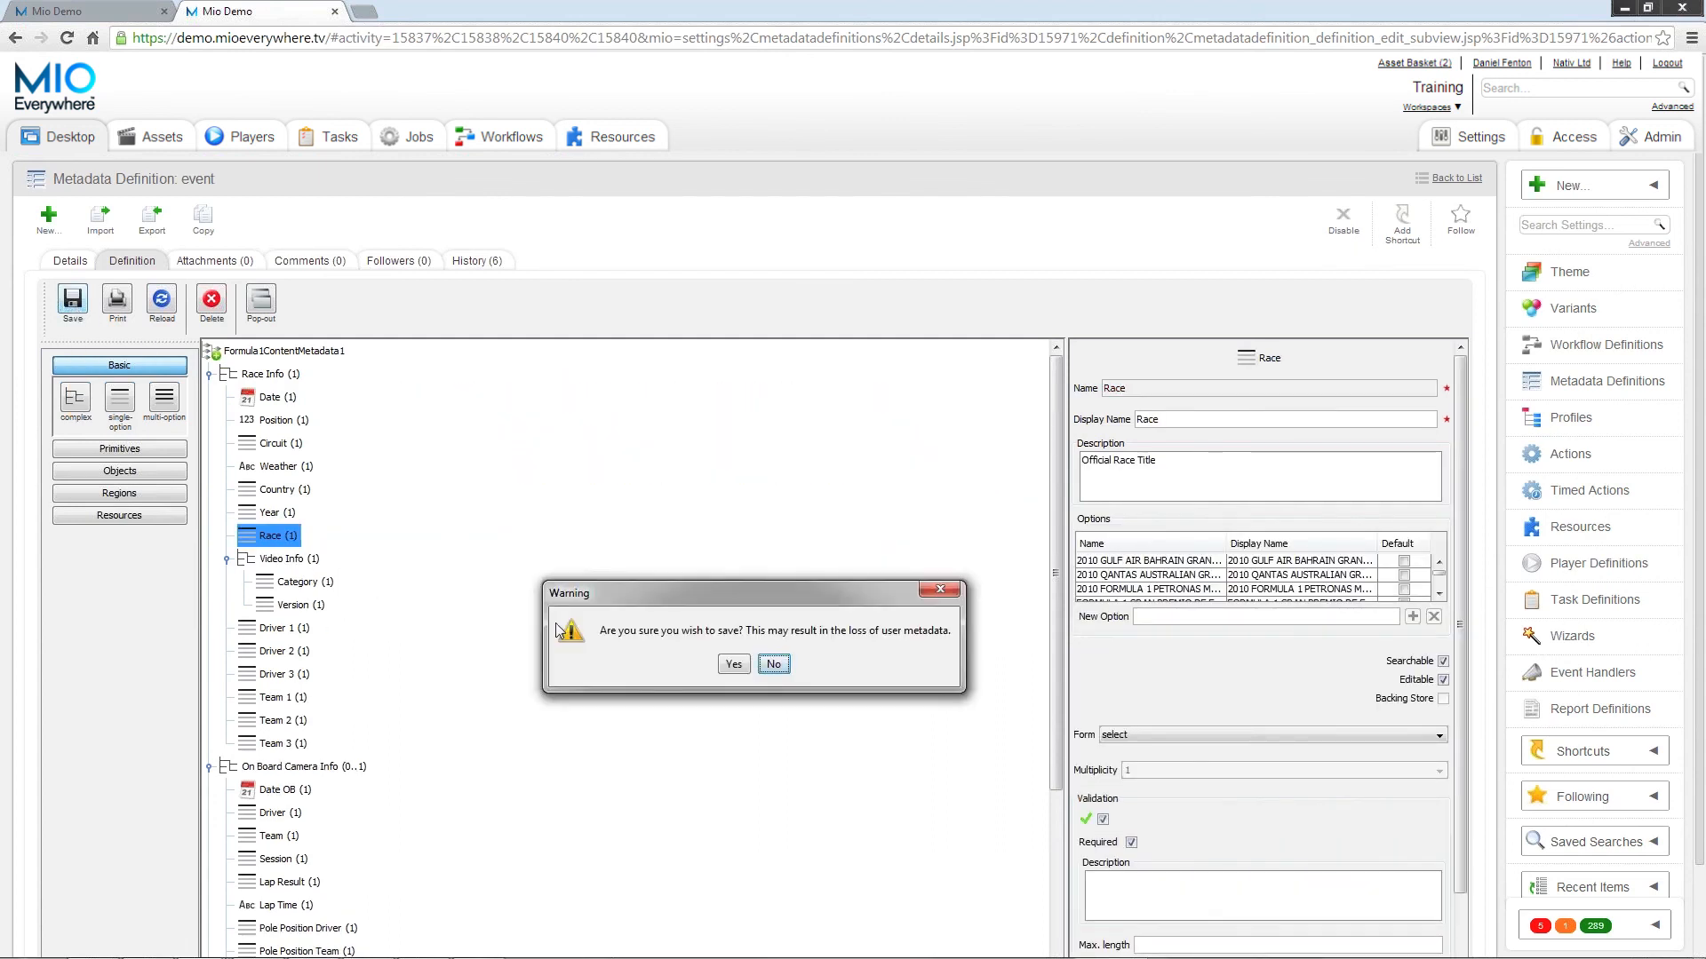
pyautogui.click(734, 665)
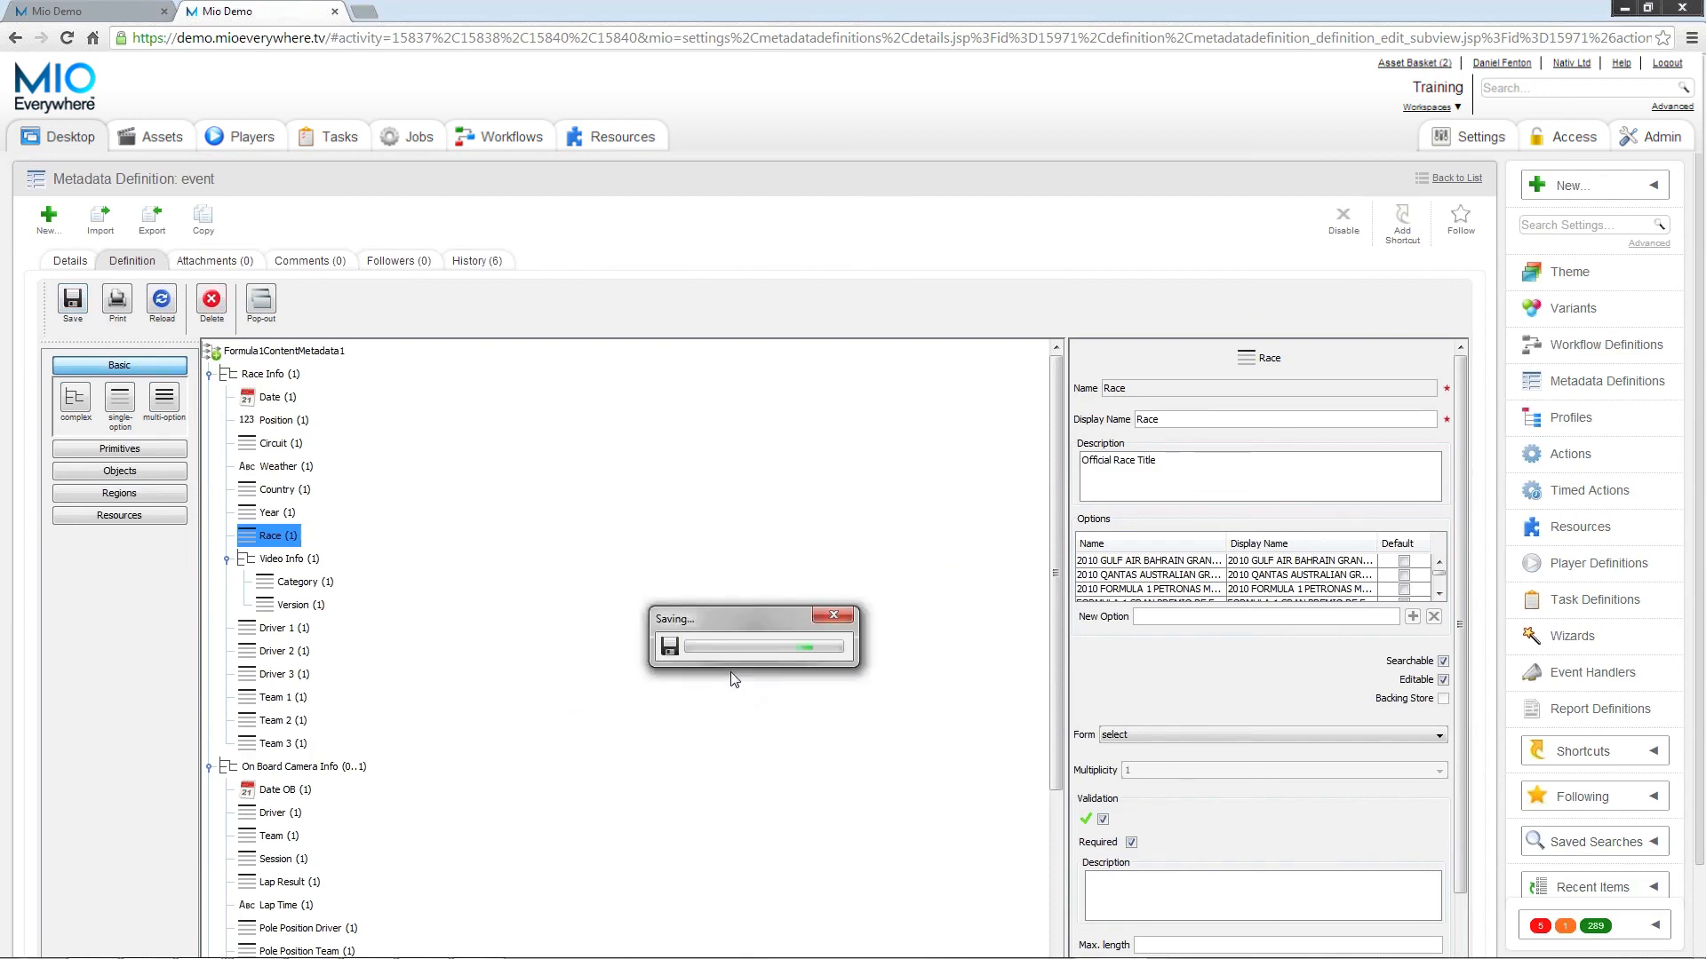